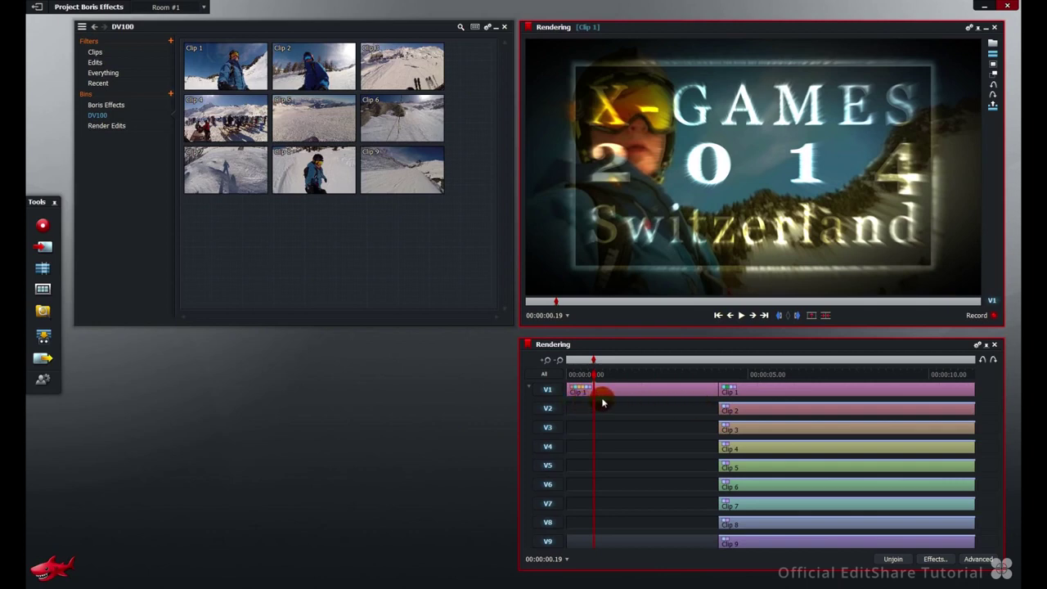
# Step: Open Clip 1's effect settings and bypass Colour Correction, DVE, Colour Gradient, Image and Boris FX 10.0 Filter
pyautogui.click(628, 393)
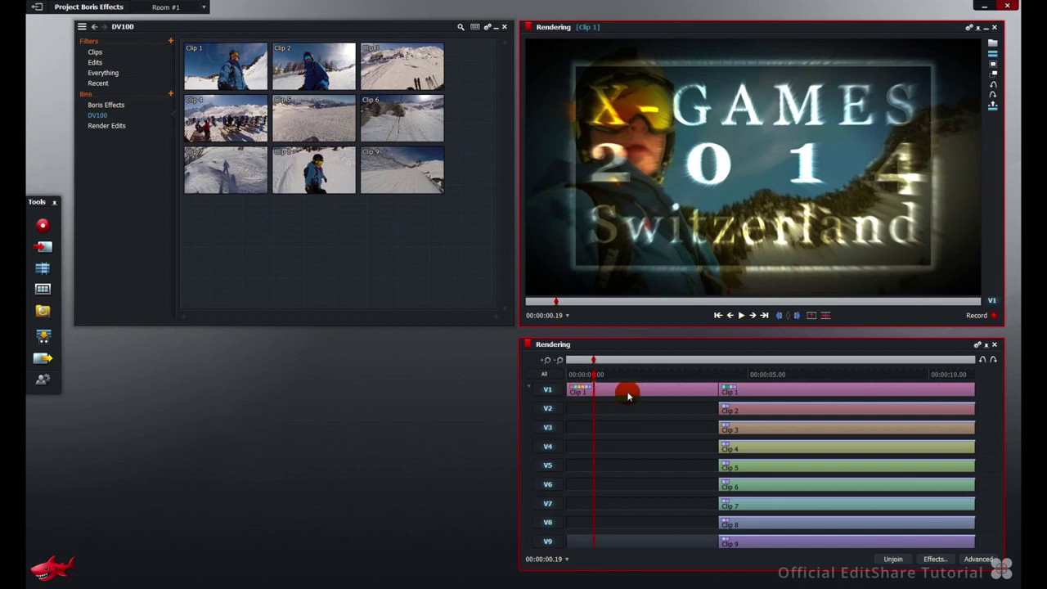
pyautogui.rightClick(627, 395)
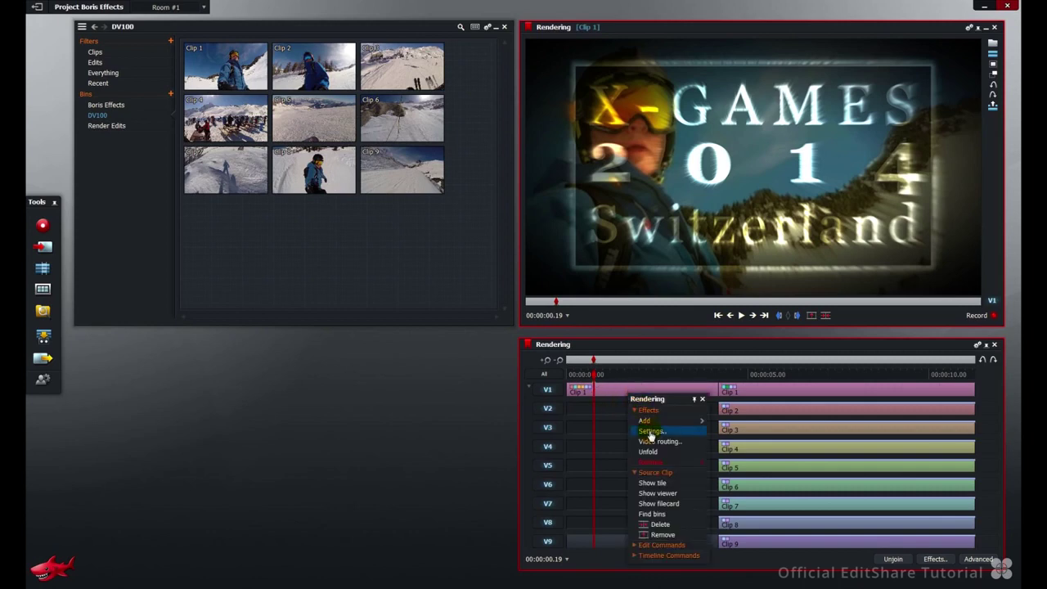
pyautogui.click(650, 432)
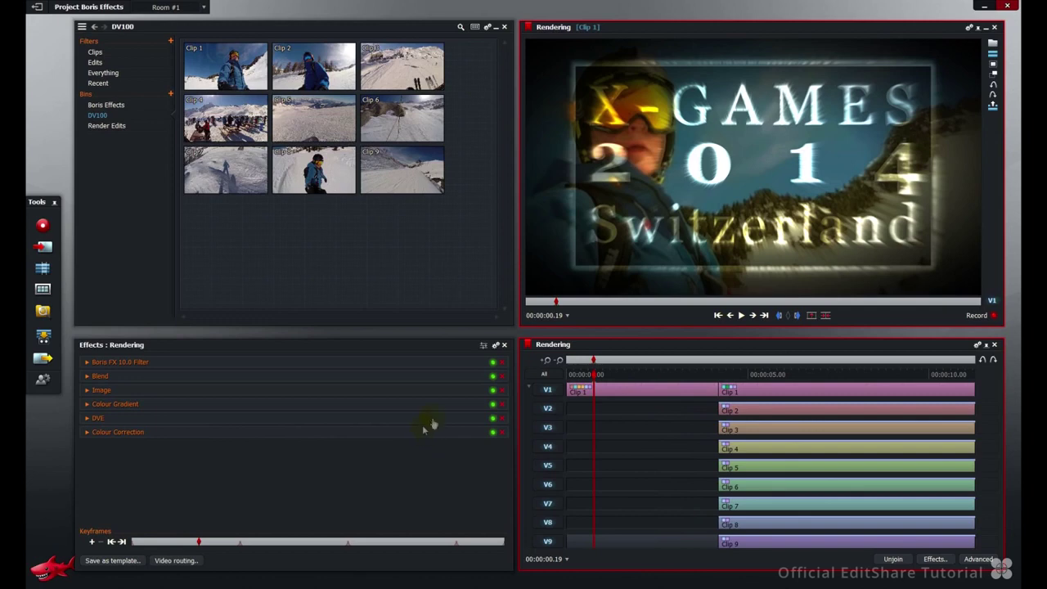
pyautogui.click(628, 408)
pyautogui.click(493, 431)
pyautogui.click(492, 418)
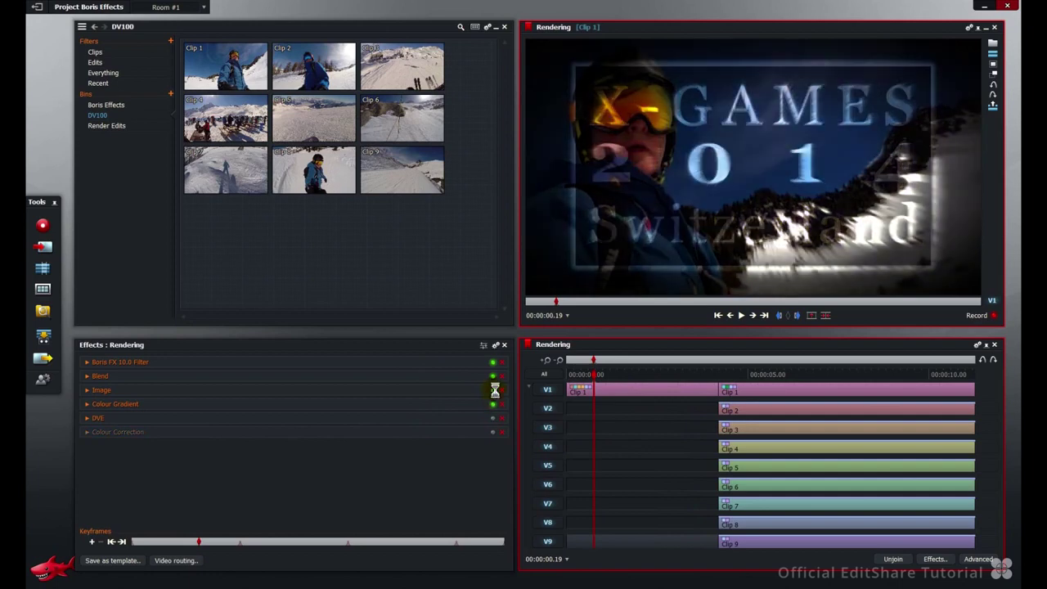
pyautogui.click(493, 404)
pyautogui.click(493, 389)
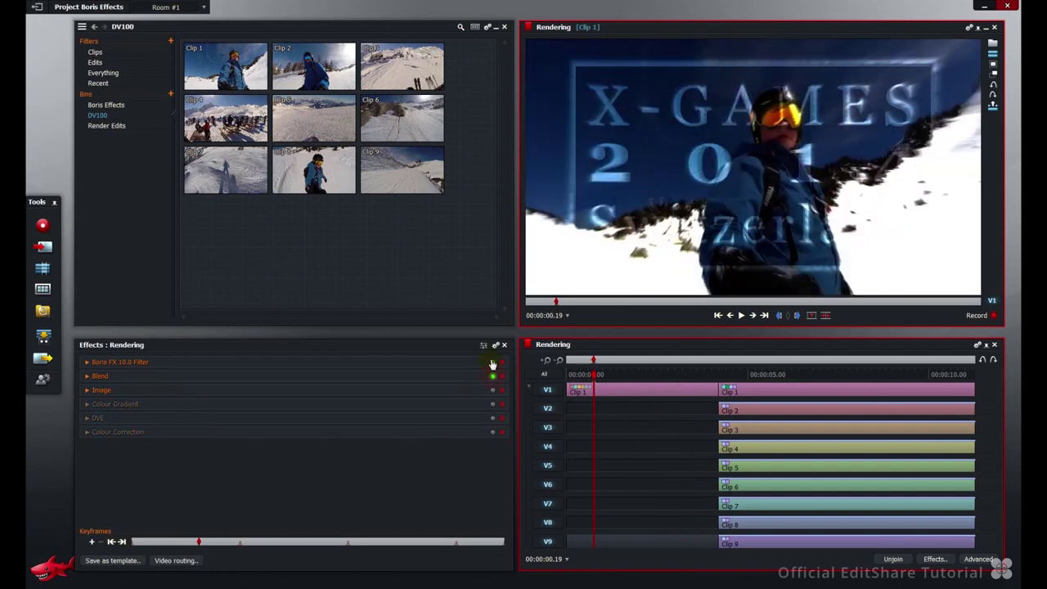
pyautogui.click(492, 363)
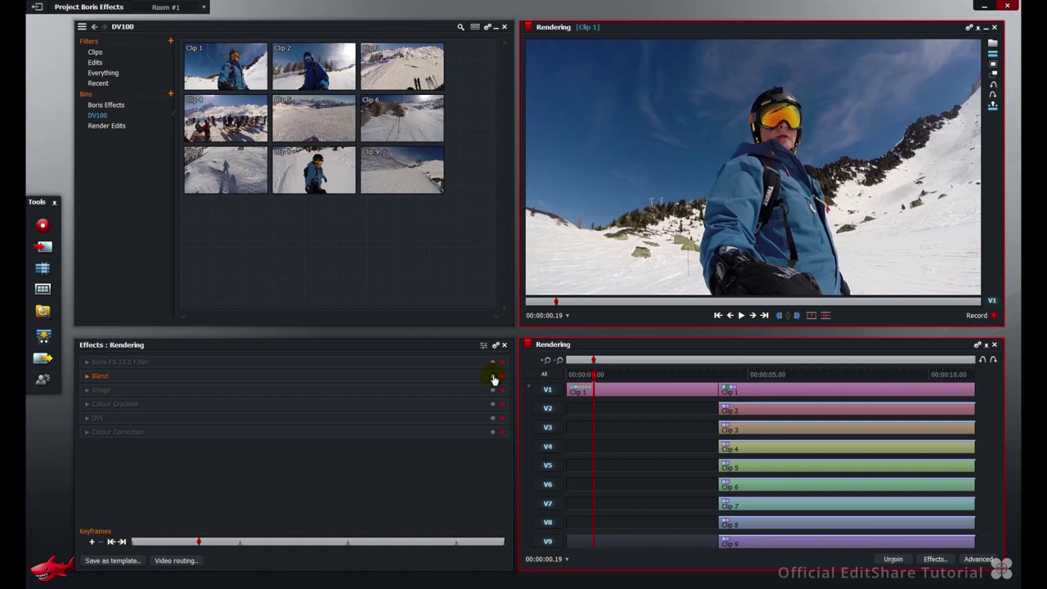
# Step: Re-enable Blend, Image, Colour Gradient, DVE, Colour Correction and Boris FX 10.0 Filter on Clip 1
pyautogui.click(492, 376)
pyautogui.click(493, 390)
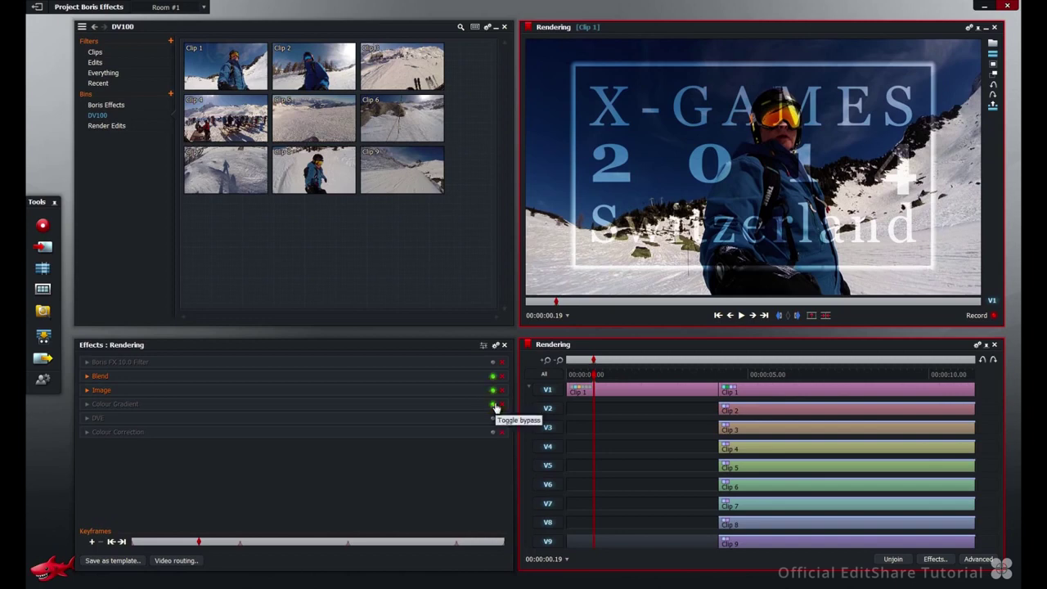
pyautogui.click(493, 404)
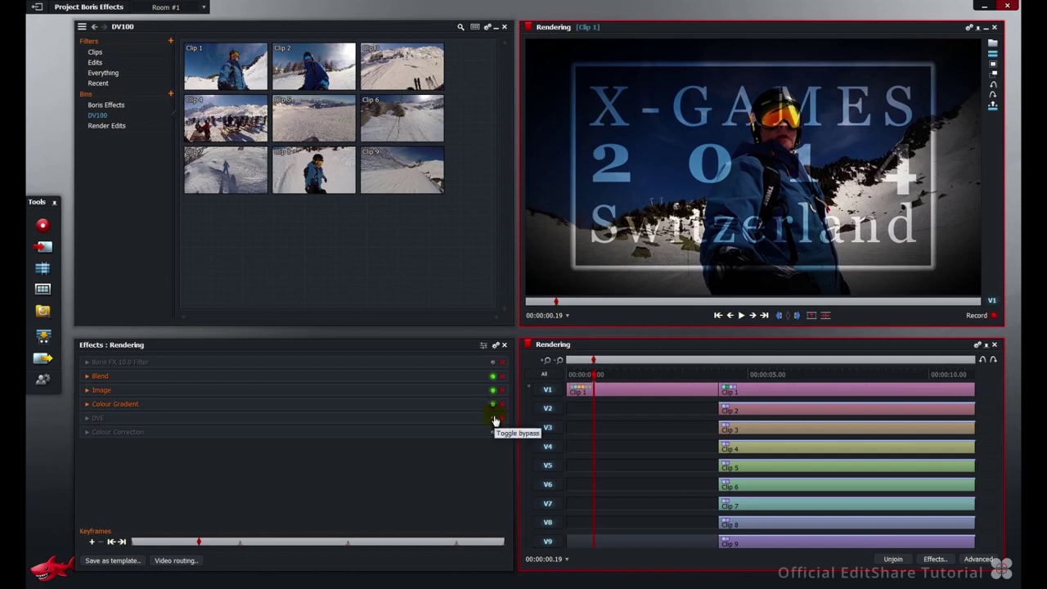
pyautogui.click(493, 418)
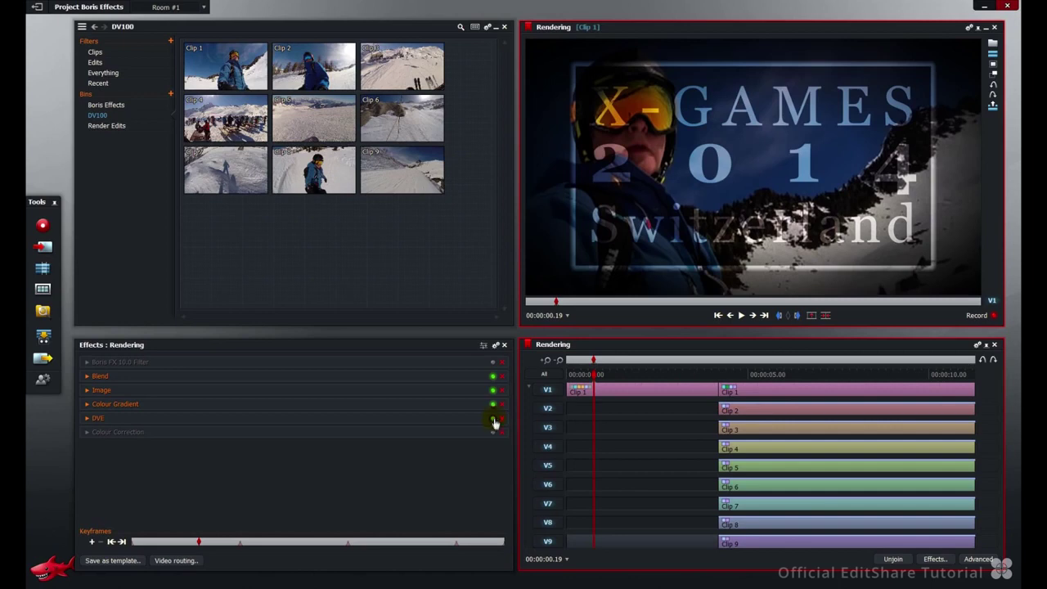
pyautogui.click(493, 433)
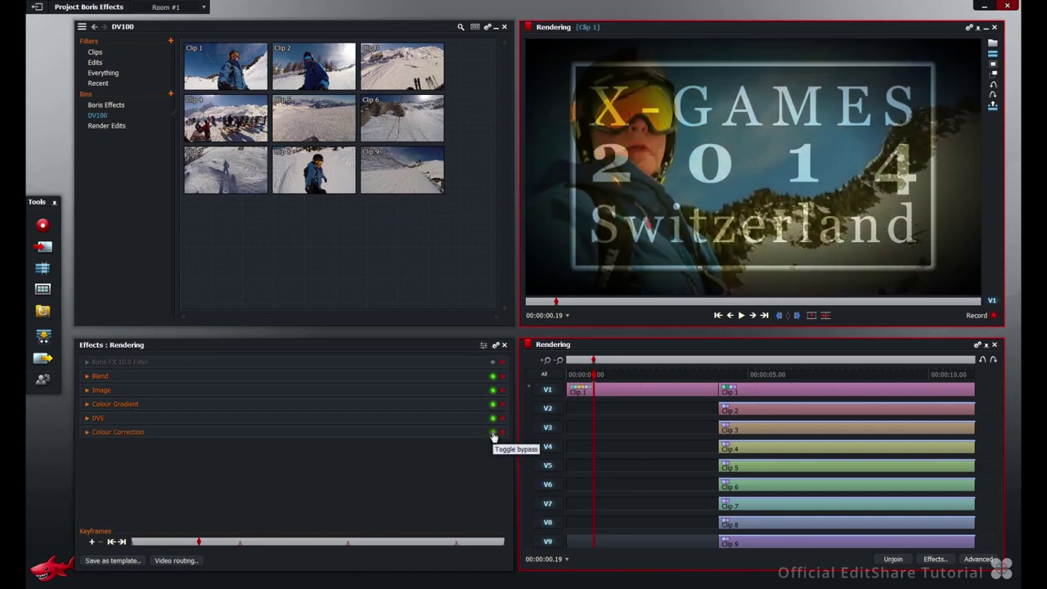
pyautogui.click(493, 362)
pyautogui.click(604, 375)
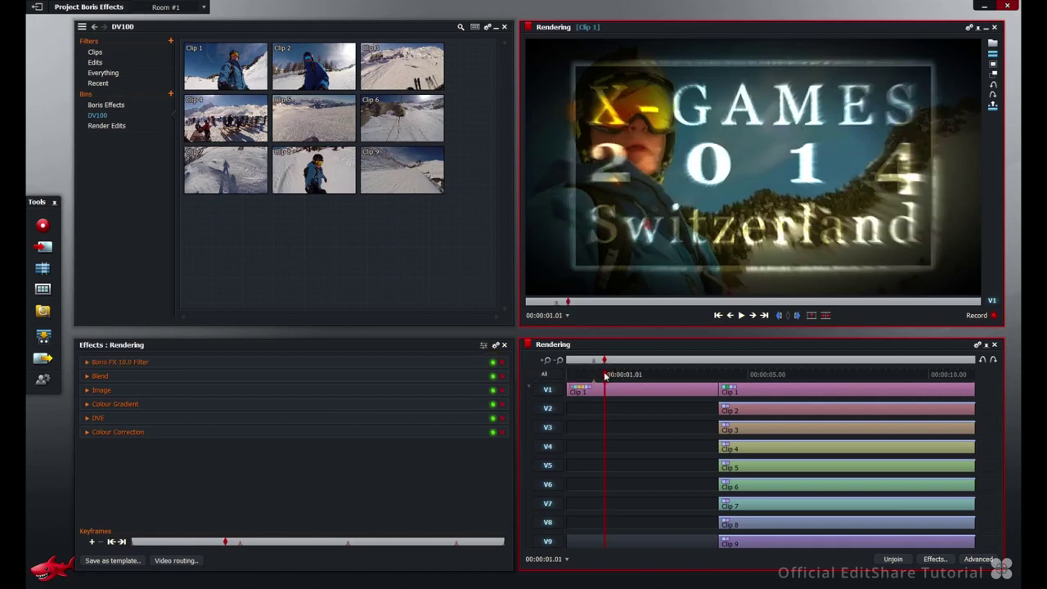
pyautogui.moveTo(604, 375); pyautogui.dragTo(700, 389)
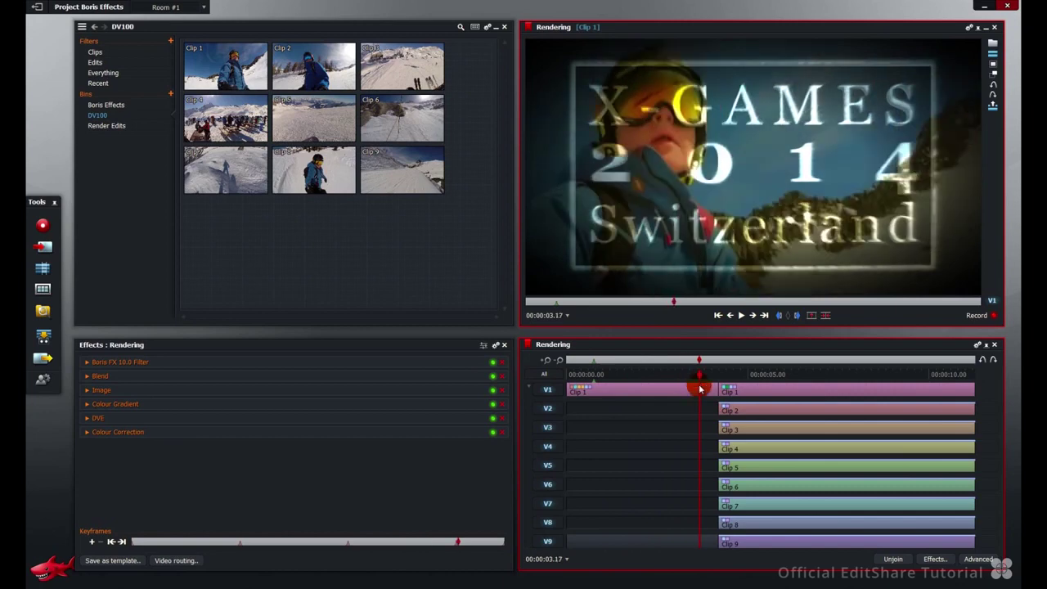
pyautogui.moveTo(697, 390); pyautogui.dragTo(563, 390)
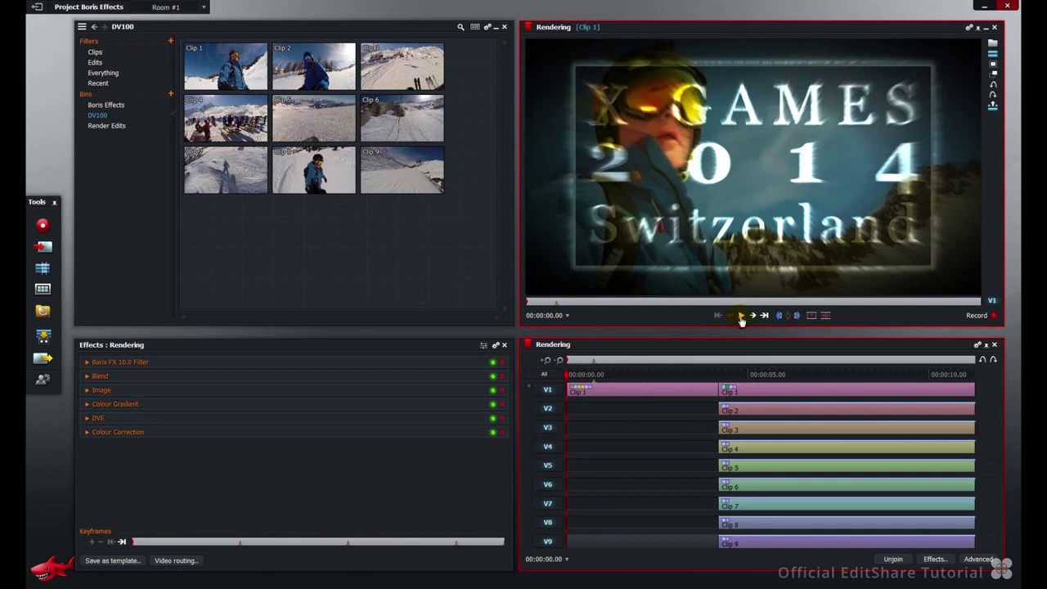
pyautogui.click(741, 318)
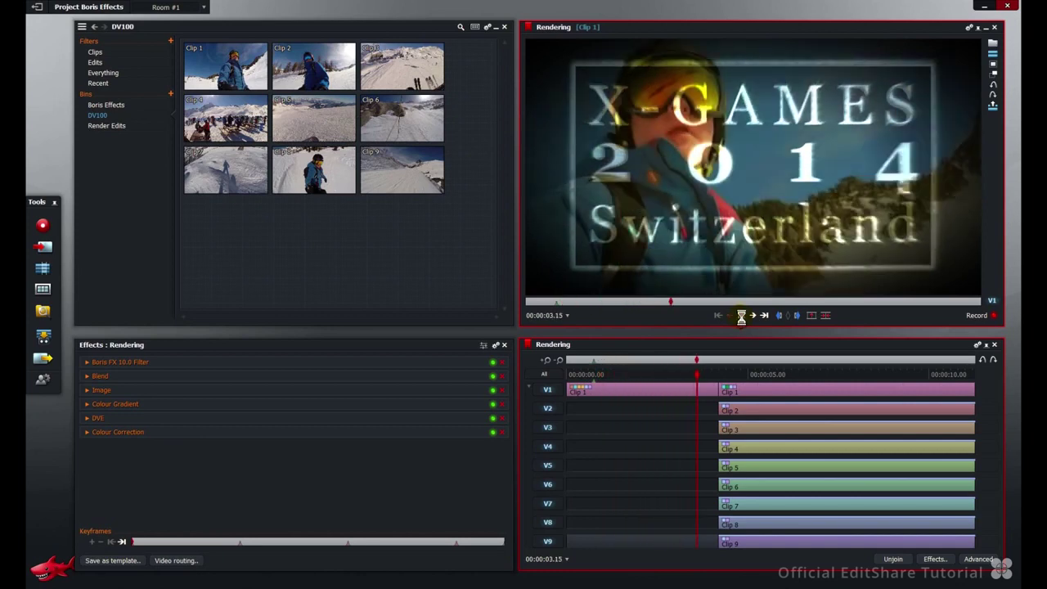
pyautogui.click(718, 316)
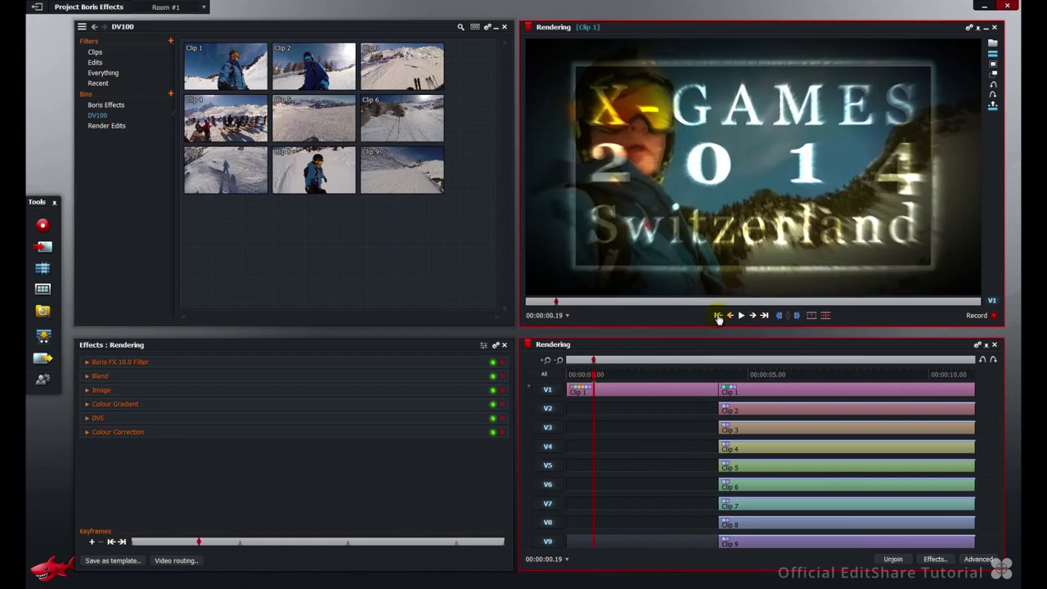
# Step: Open the Render dialog with Current effect as source and mark the opening two seconds
pyautogui.click(977, 559)
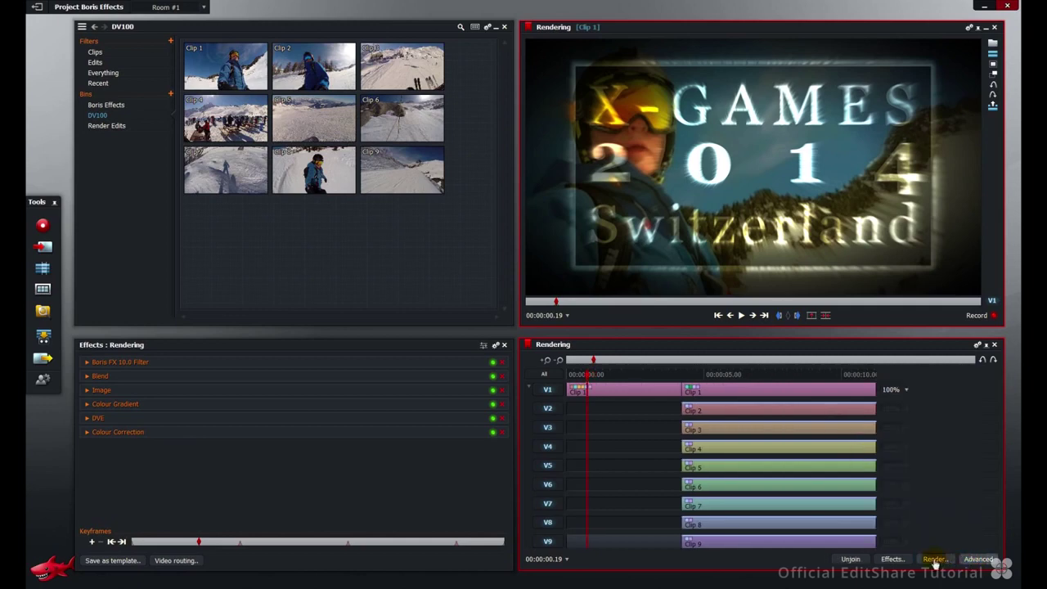
pyautogui.click(934, 561)
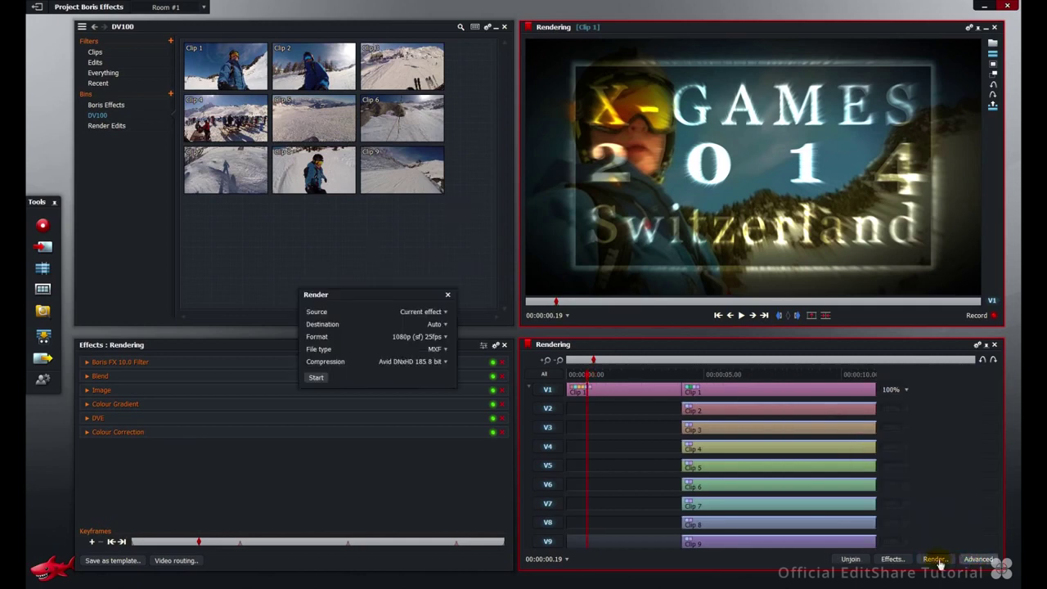
pyautogui.click(434, 312)
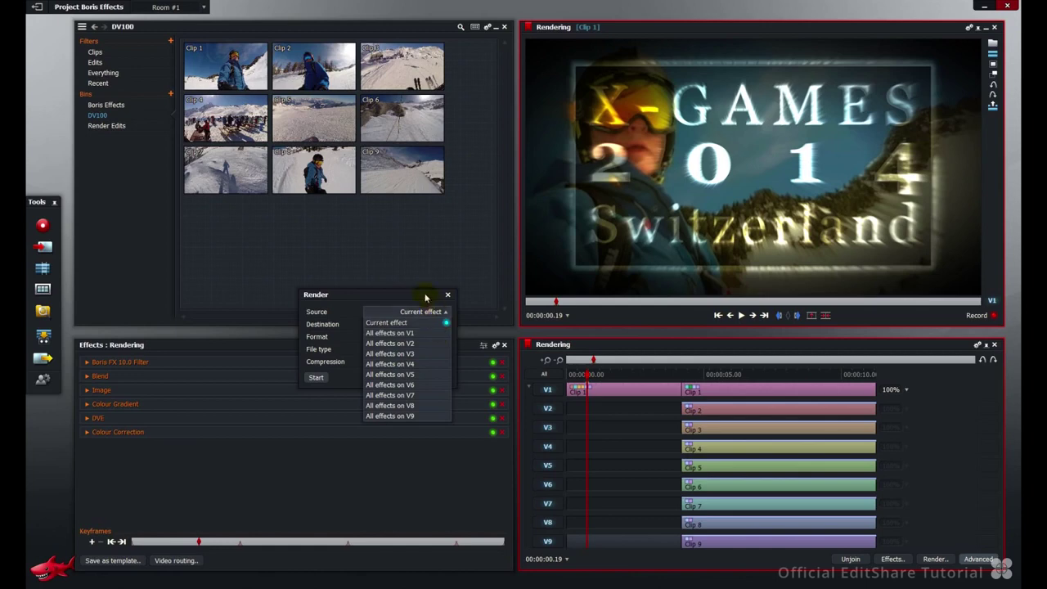
pyautogui.click(425, 298)
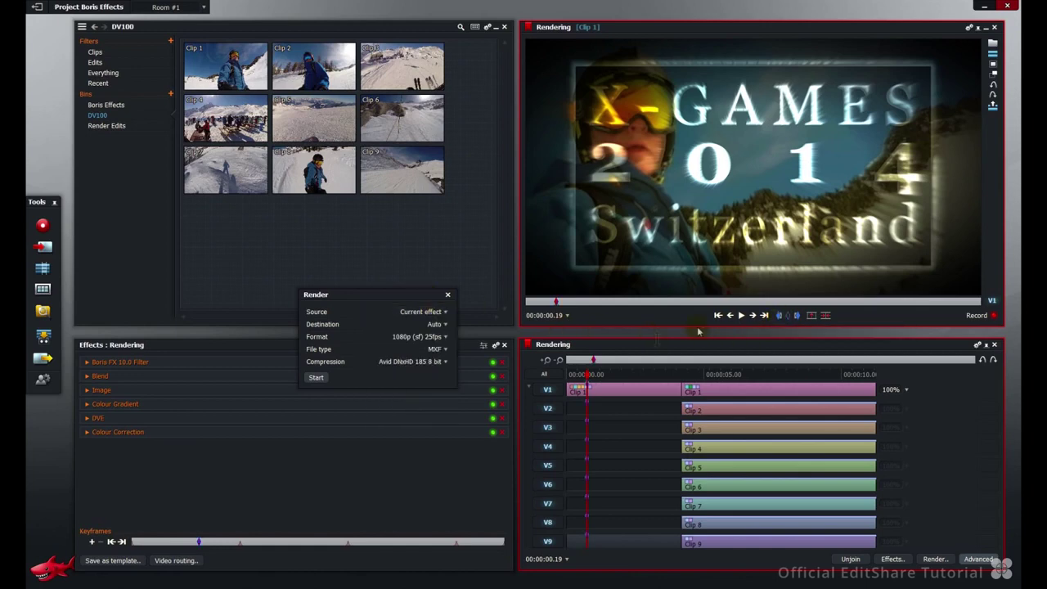
pyautogui.click(629, 373)
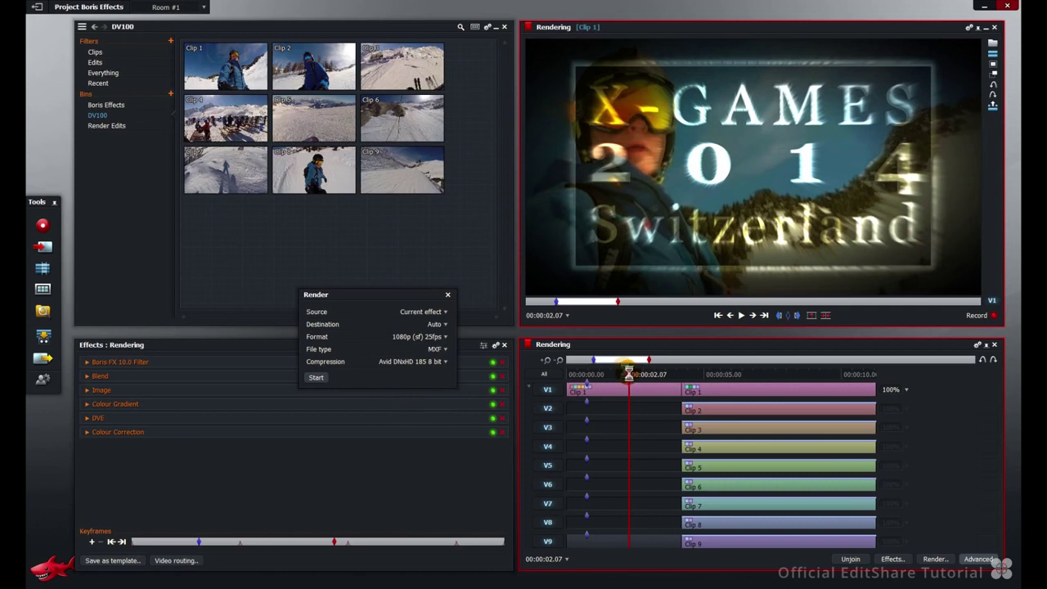
pyautogui.click(440, 316)
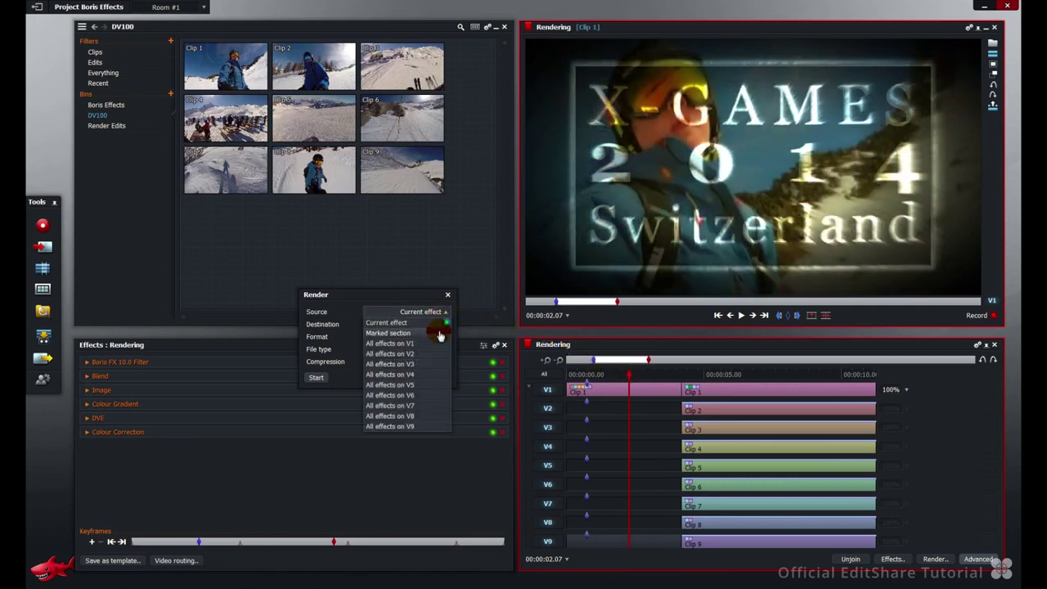
# Step: Keep Current effect at 1080p (sf) 25fps, MXF, Avid DNxHD 185 8 bit, and start rendering
pyautogui.click(446, 324)
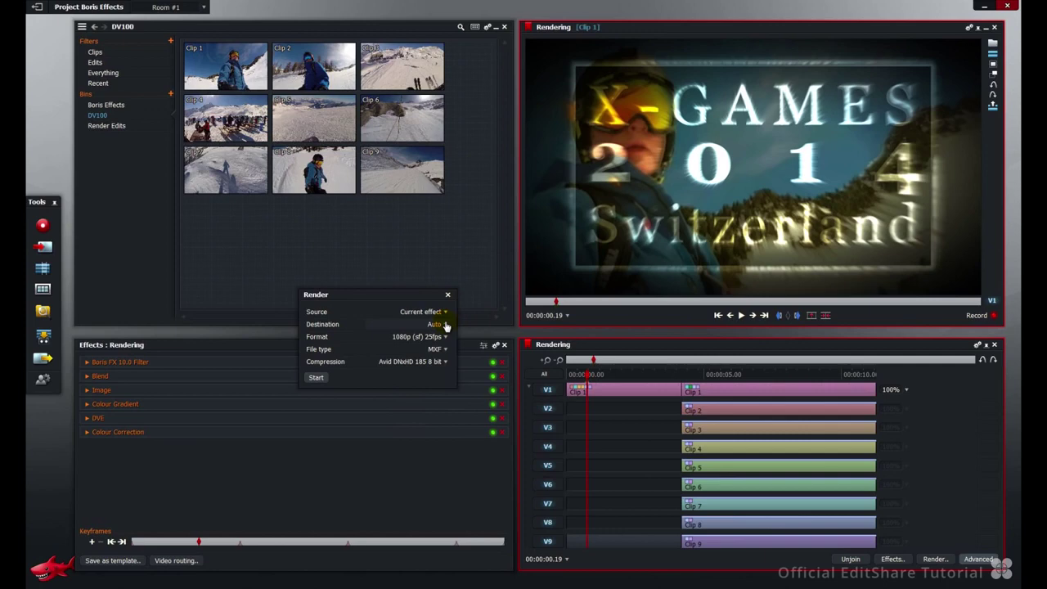
pyautogui.click(446, 324)
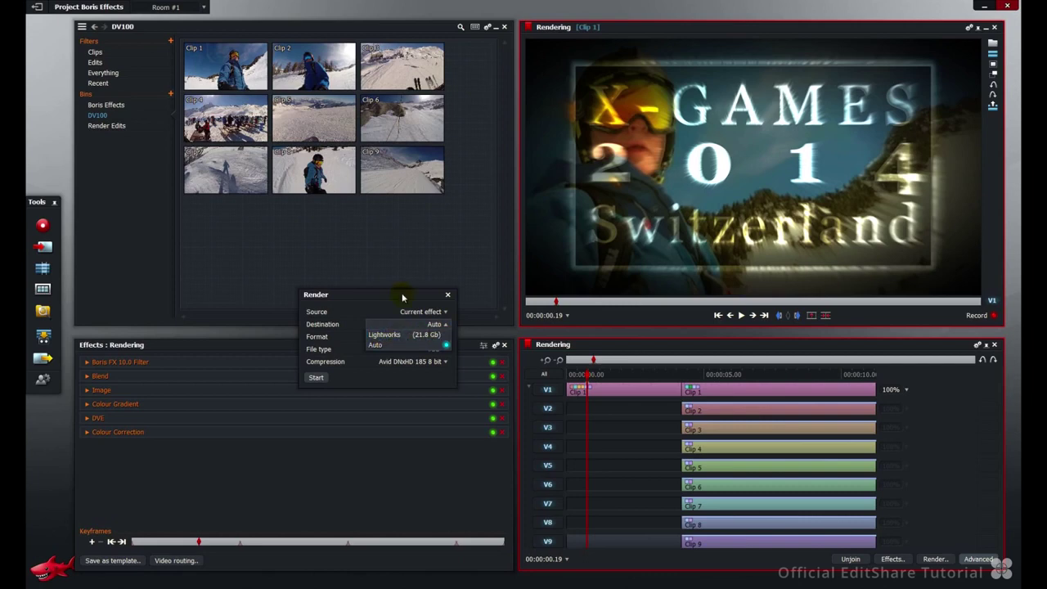
pyautogui.click(432, 336)
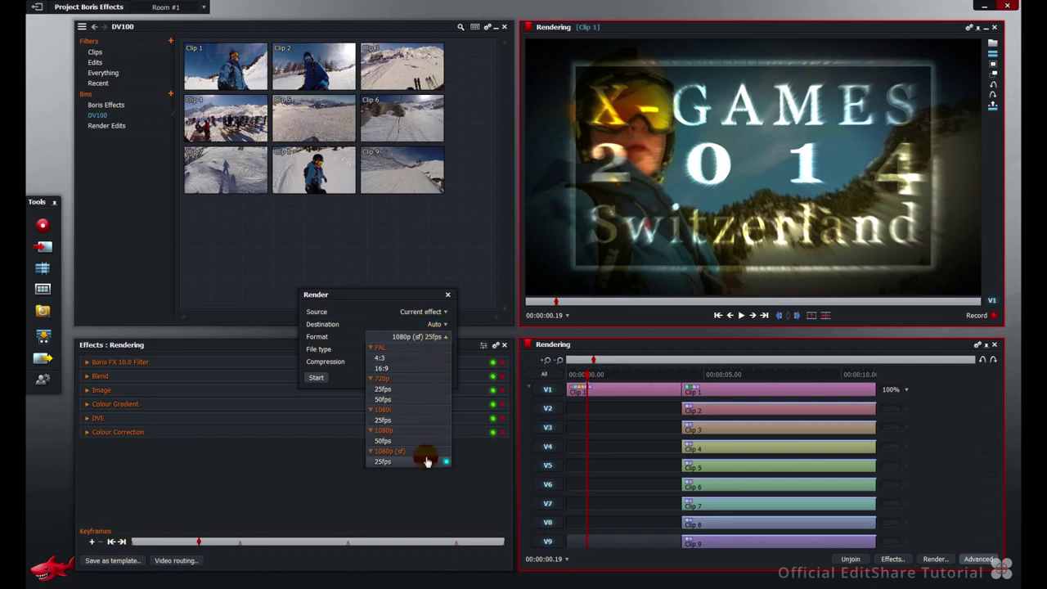
pyautogui.click(410, 296)
pyautogui.click(436, 349)
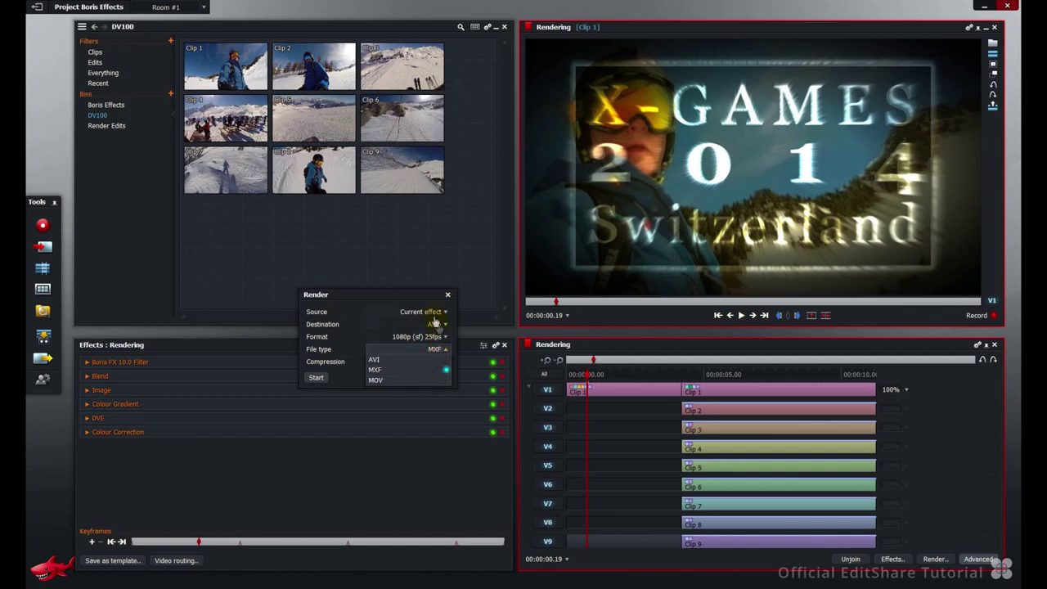
pyautogui.click(414, 301)
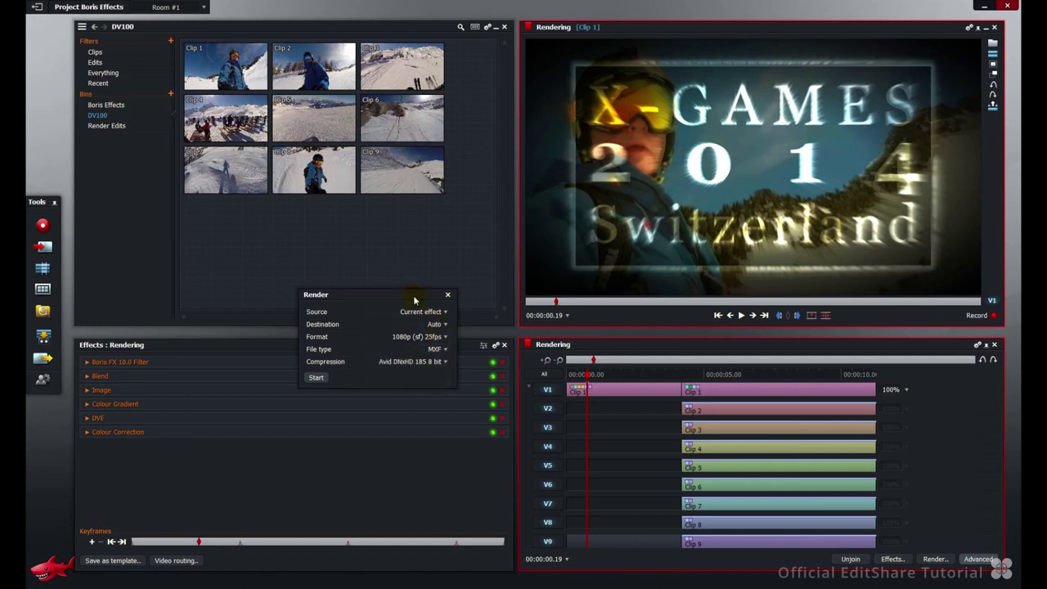
pyautogui.click(429, 365)
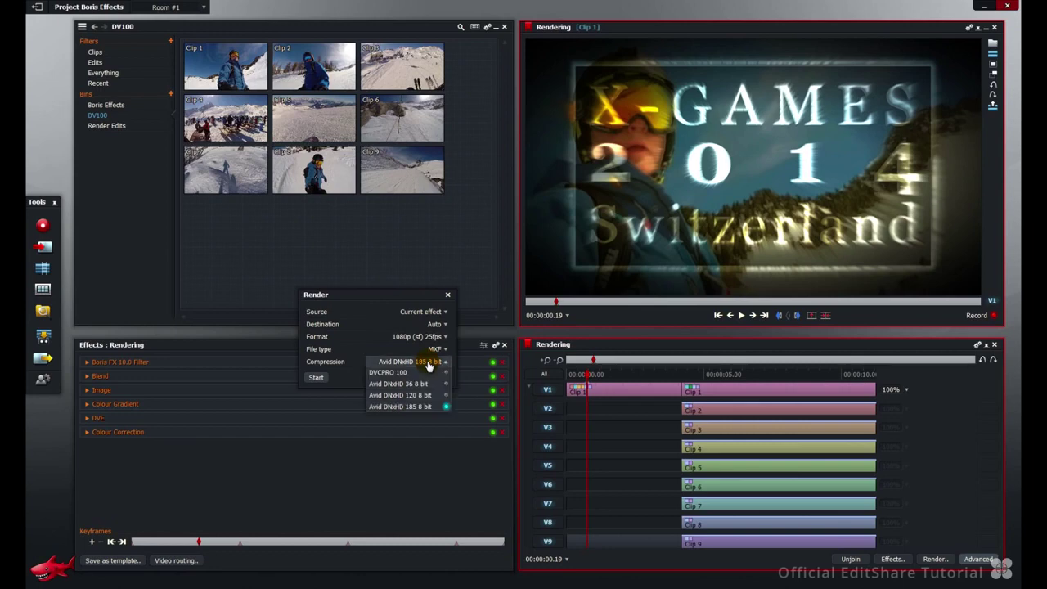
pyautogui.click(408, 302)
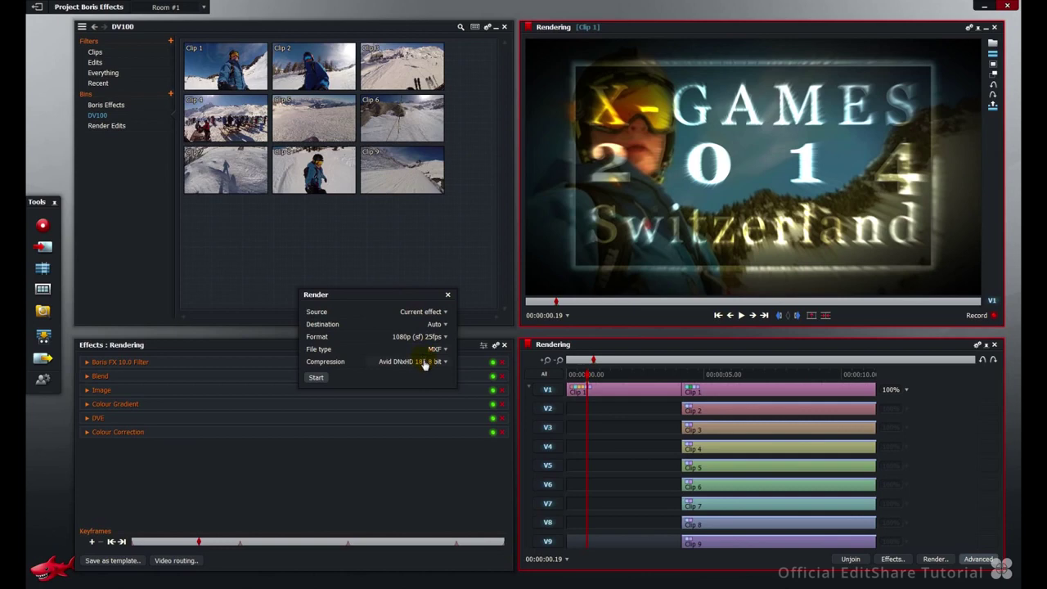
pyautogui.click(316, 378)
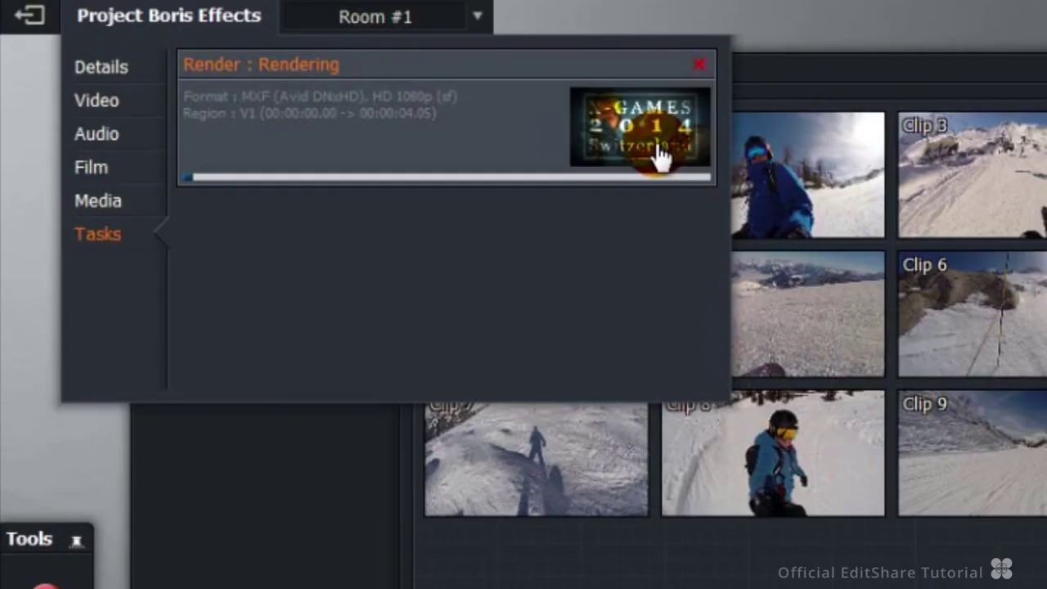
# Step: Preview the render's progress, dismiss the finished window, and return the playhead to the start
pyautogui.click(660, 157)
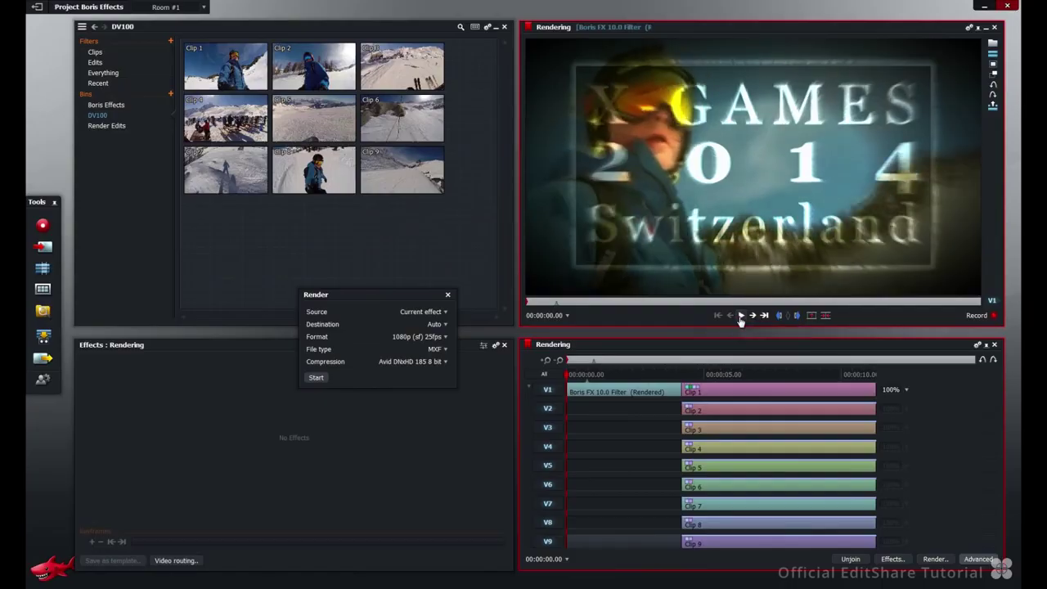
pyautogui.click(897, 329)
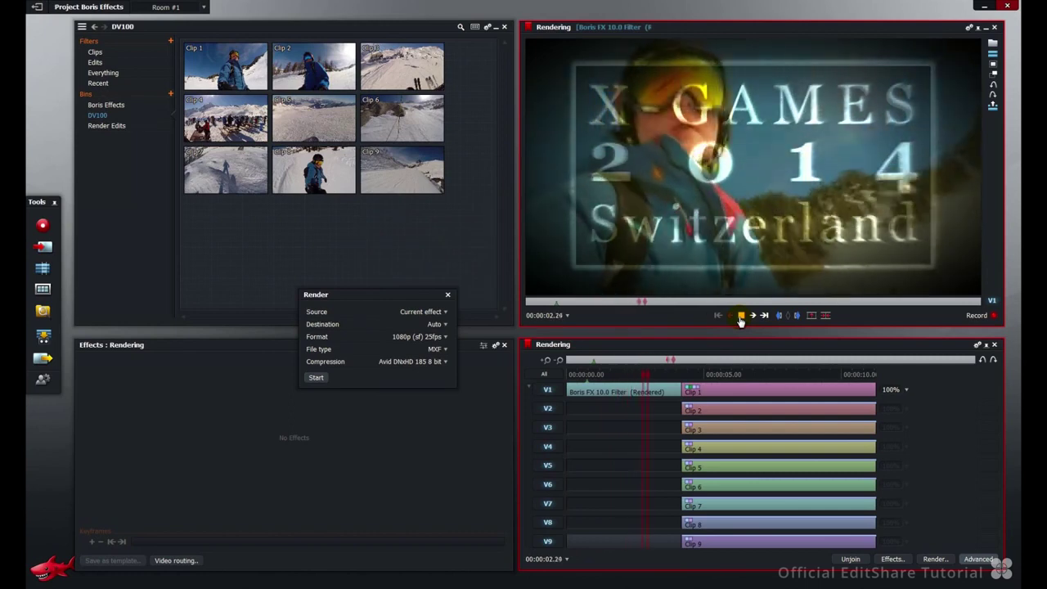
pyautogui.click(741, 315)
pyautogui.click(718, 316)
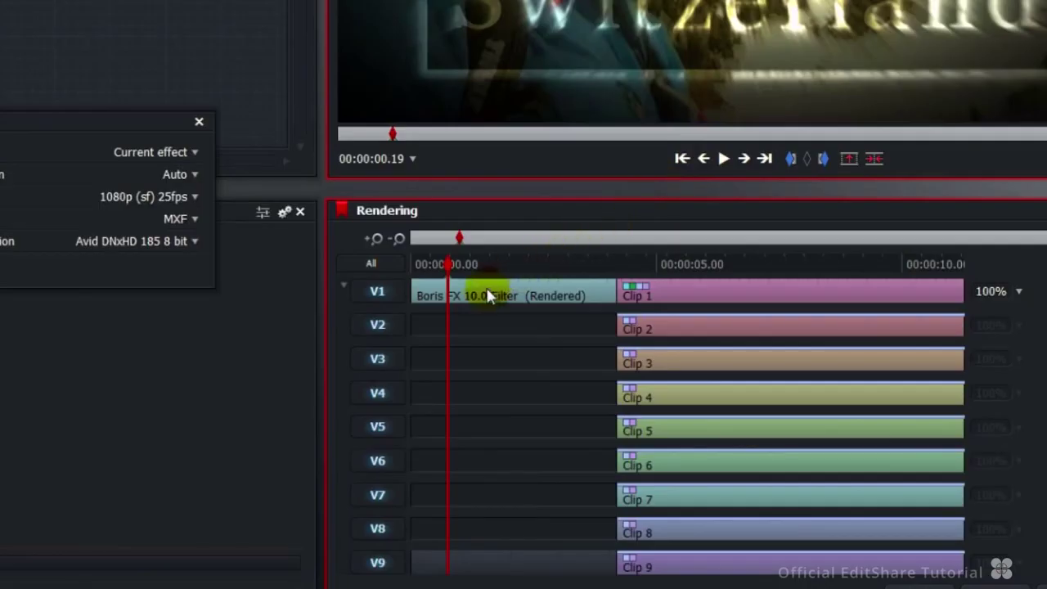
# Step: Reconfigure the rendered title, set Blend Fg Opacity to 78.63%, and re-render it in background
pyautogui.rightClick(610, 391)
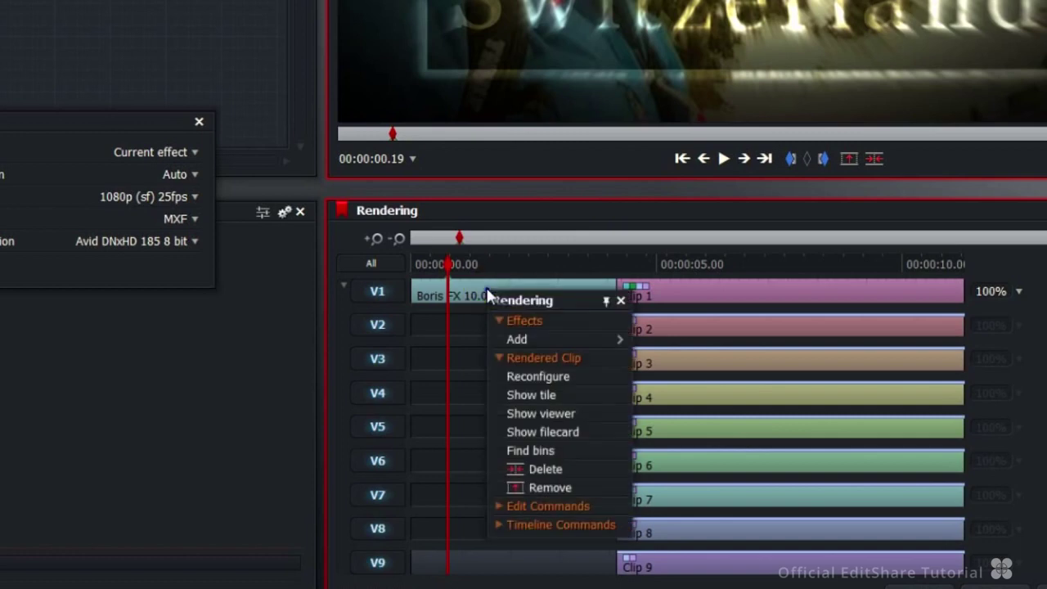
pyautogui.click(508, 378)
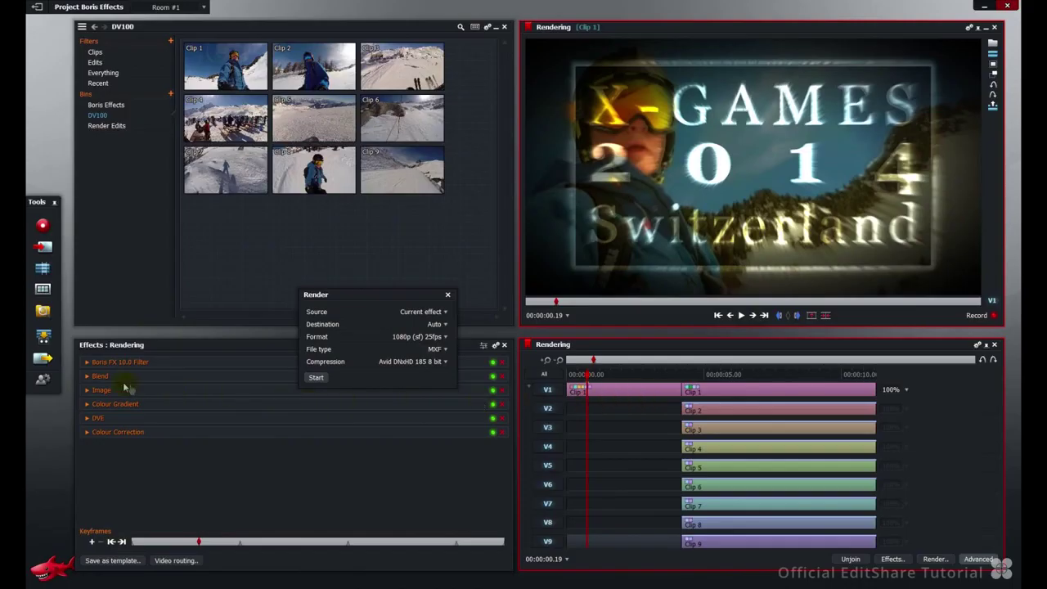
pyautogui.click(87, 376)
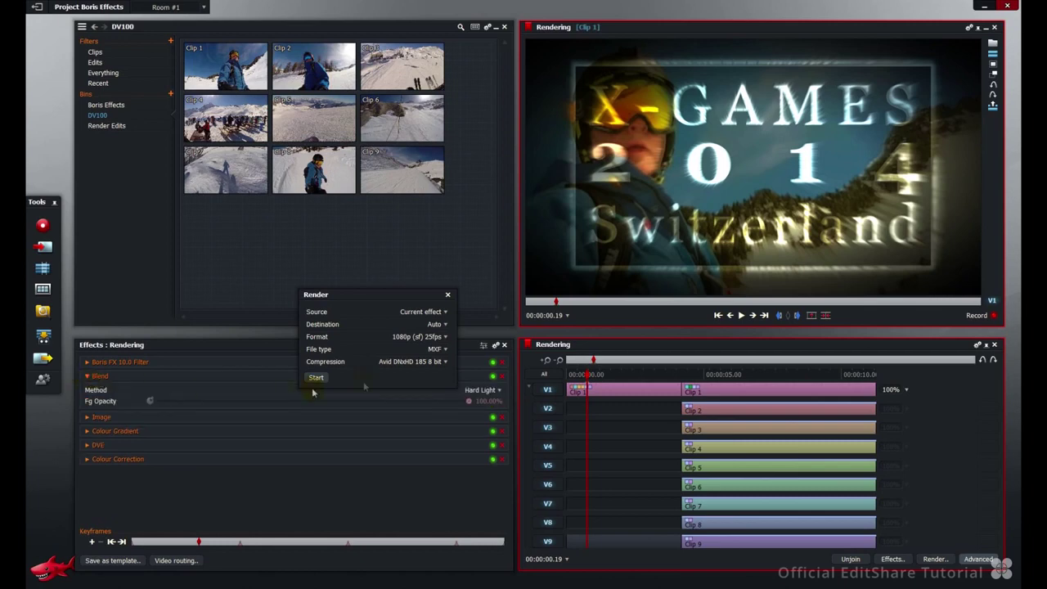
pyautogui.moveTo(468, 400); pyautogui.dragTo(402, 406)
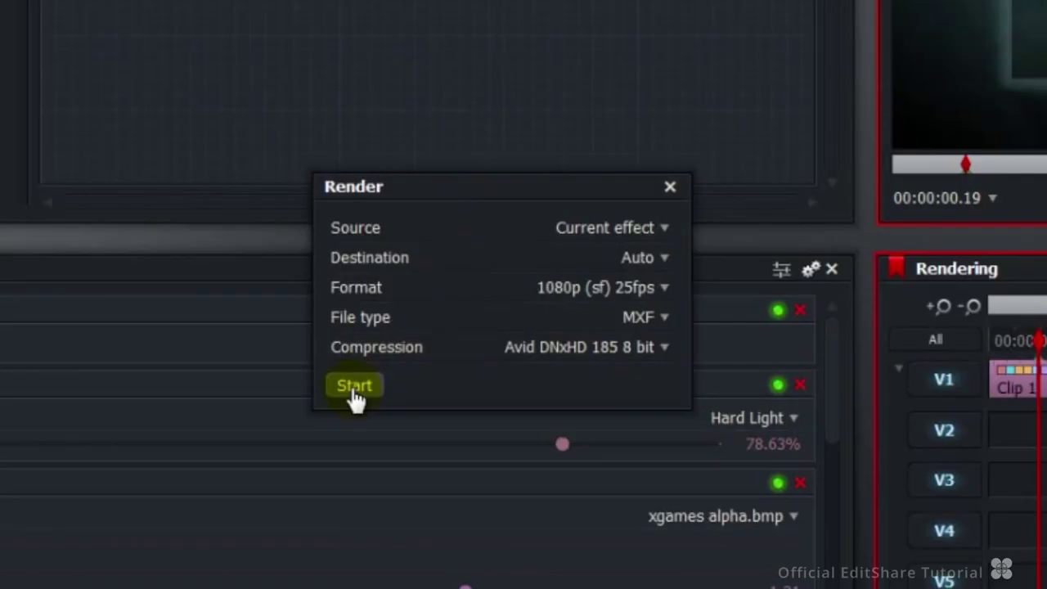
pyautogui.click(314, 376)
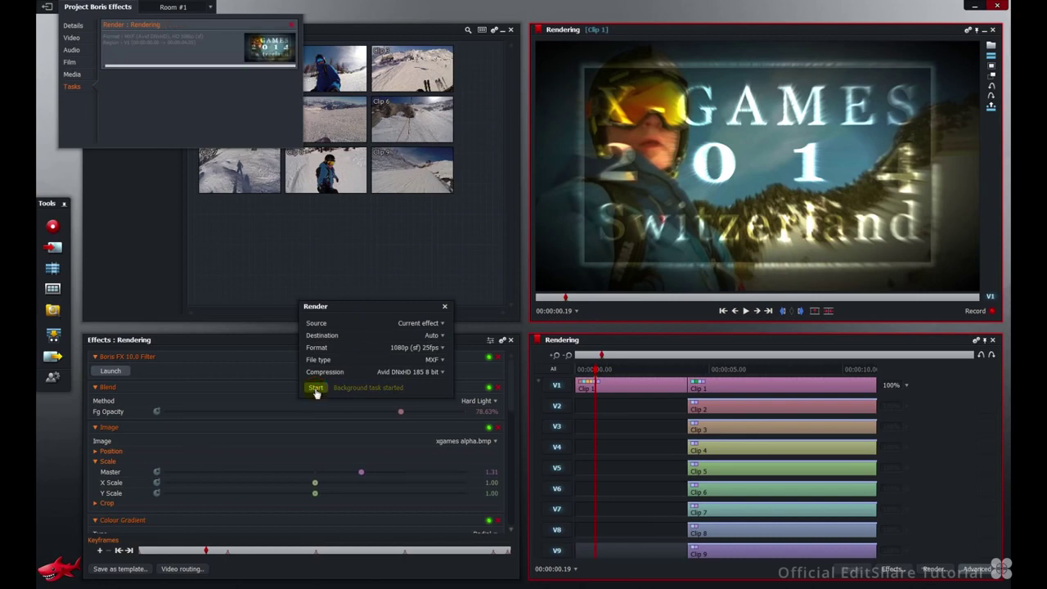
# Step: At 00:00:05.24, lower Colour Tint Amount on V2 and V4 and raise it on V5
pyautogui.click(734, 373)
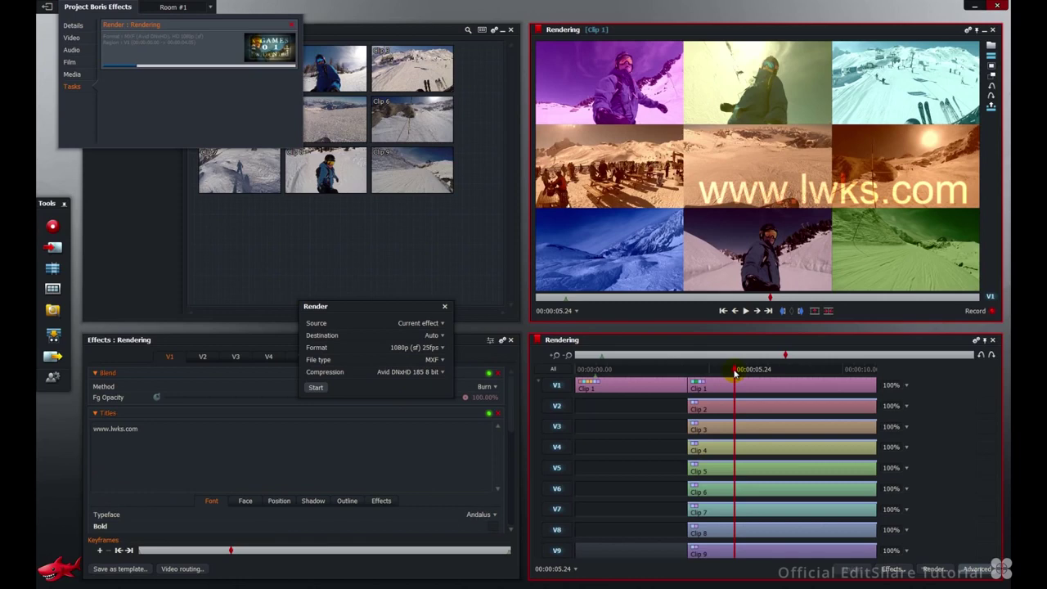
pyautogui.click(204, 357)
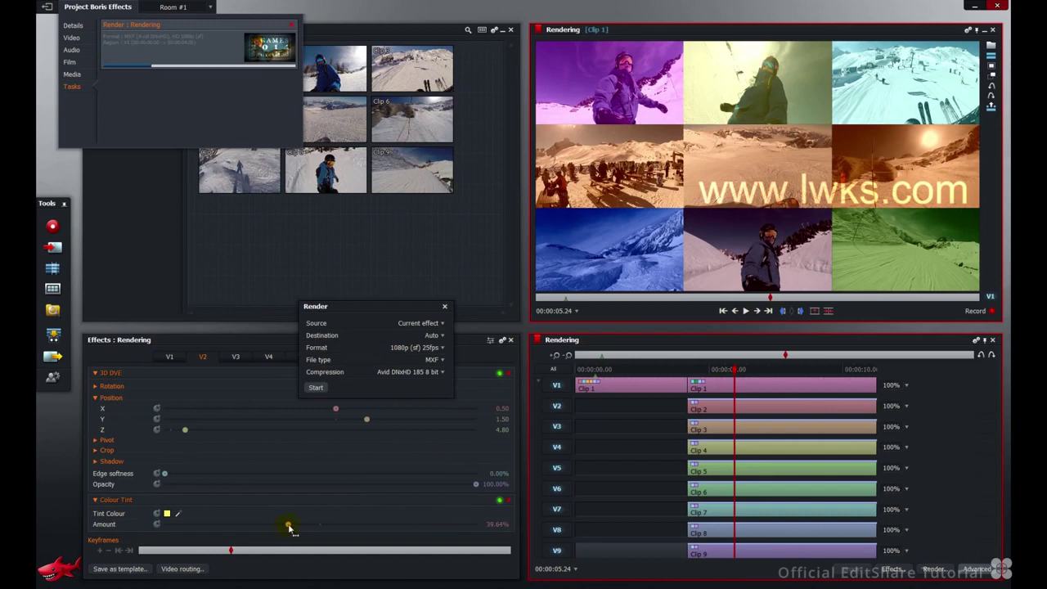
pyautogui.moveTo(290, 526)
pyautogui.mouseDown()
pyautogui.moveTo(244, 526)
pyautogui.moveTo(320, 528)
pyautogui.moveTo(288, 526)
pyautogui.moveTo(298, 532)
pyautogui.mouseUp()
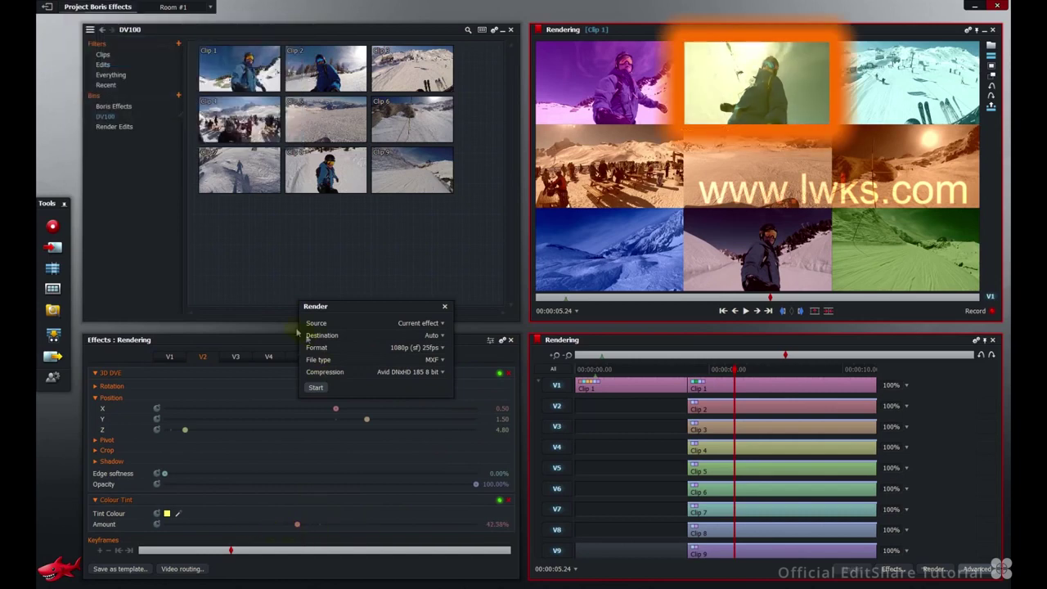
pyautogui.click(268, 356)
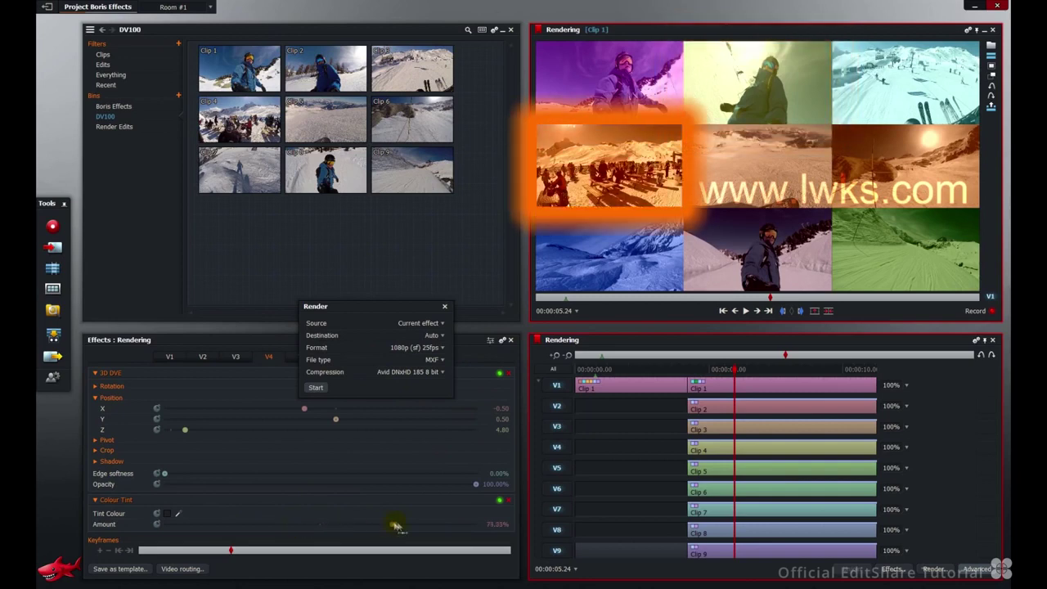
pyautogui.moveTo(395, 526); pyautogui.dragTo(368, 528)
pyautogui.click(293, 357)
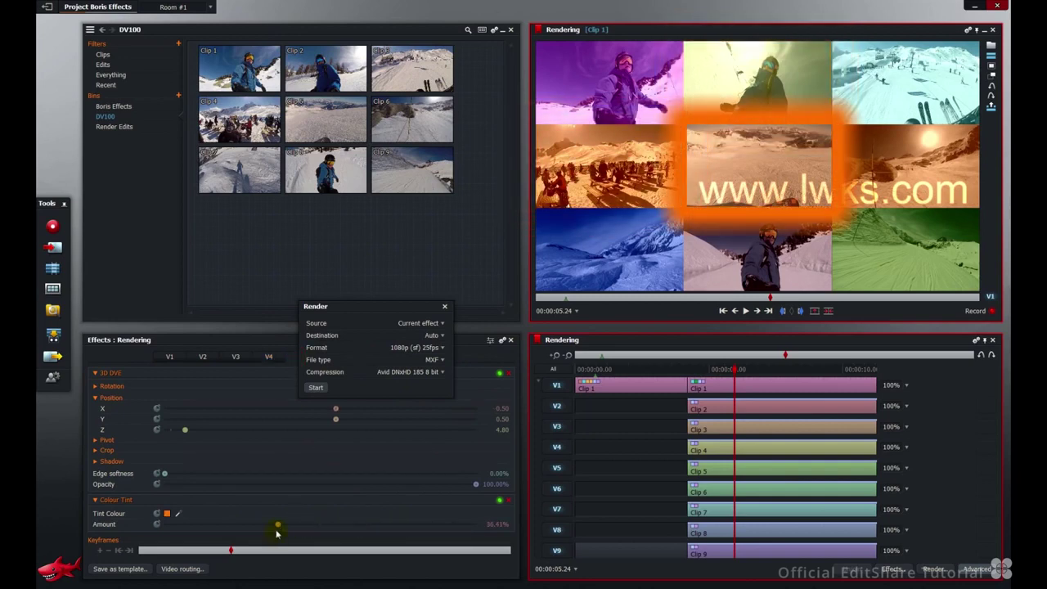
pyautogui.moveTo(276, 534); pyautogui.dragTo(345, 534)
# Step: Preview Clips 8 and 6 in their own viewers, then close them and the Tasks Log
pyautogui.moveTo(335, 166)
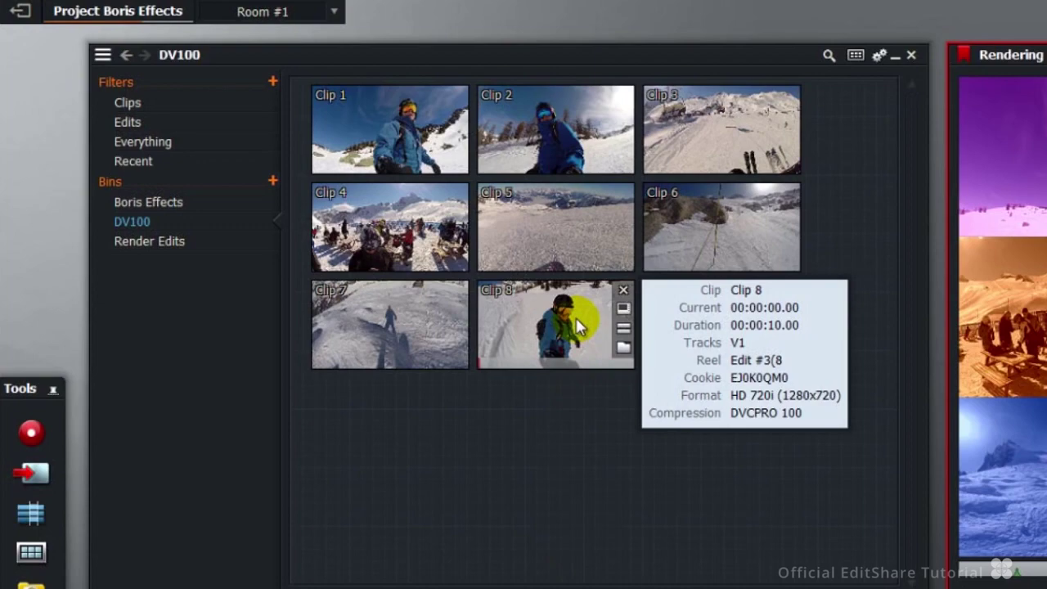
pyautogui.doubleClick(577, 321)
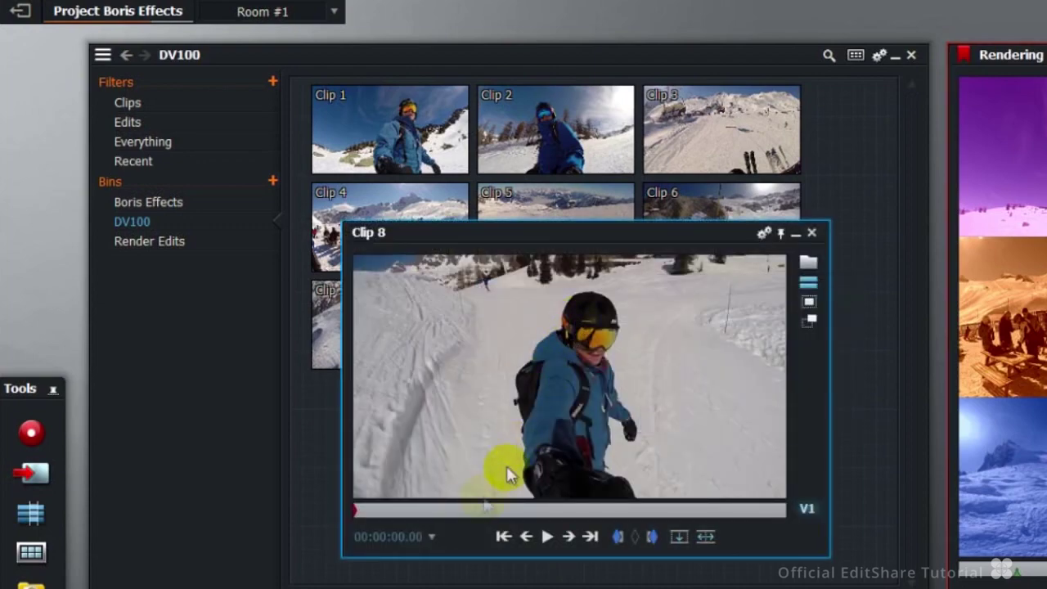
pyautogui.moveTo(460, 508); pyautogui.dragTo(672, 515)
pyautogui.click(812, 233)
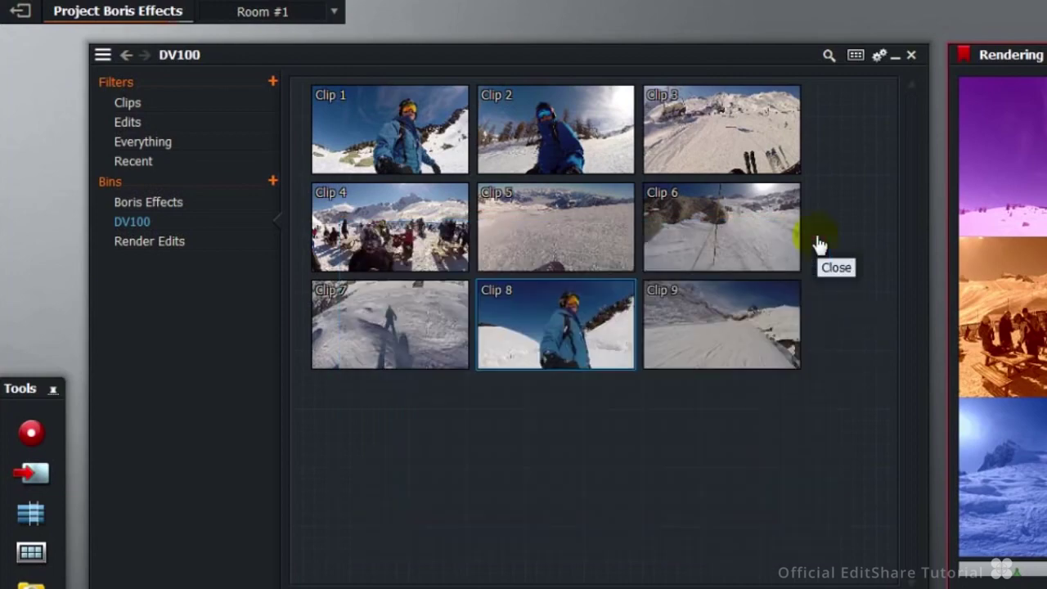
pyautogui.doubleClick(790, 246)
pyautogui.moveTo(524, 507); pyautogui.dragTo(661, 512)
pyautogui.click(674, 527)
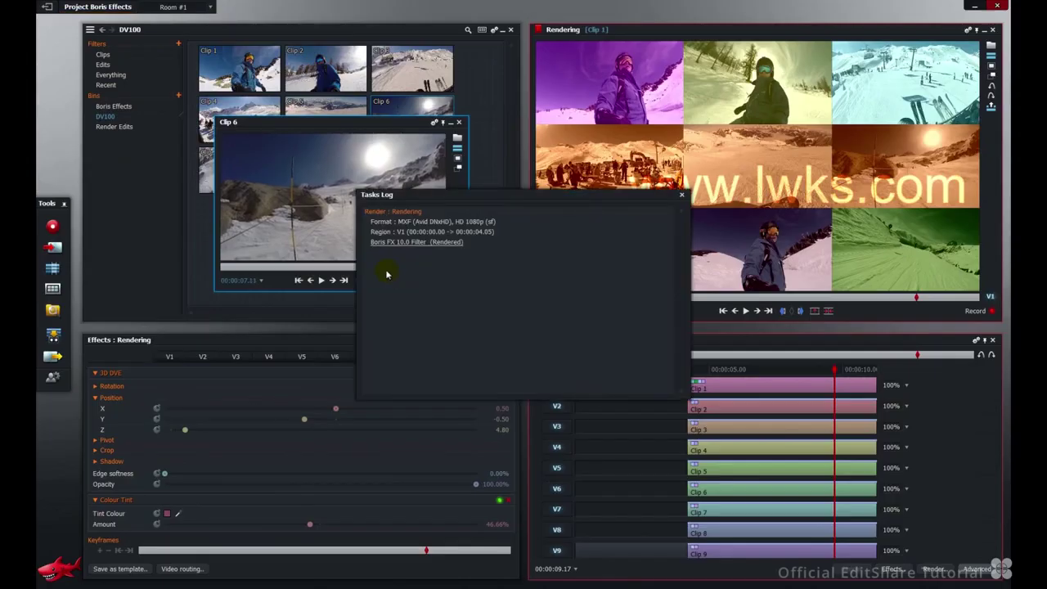
pyautogui.click(460, 124)
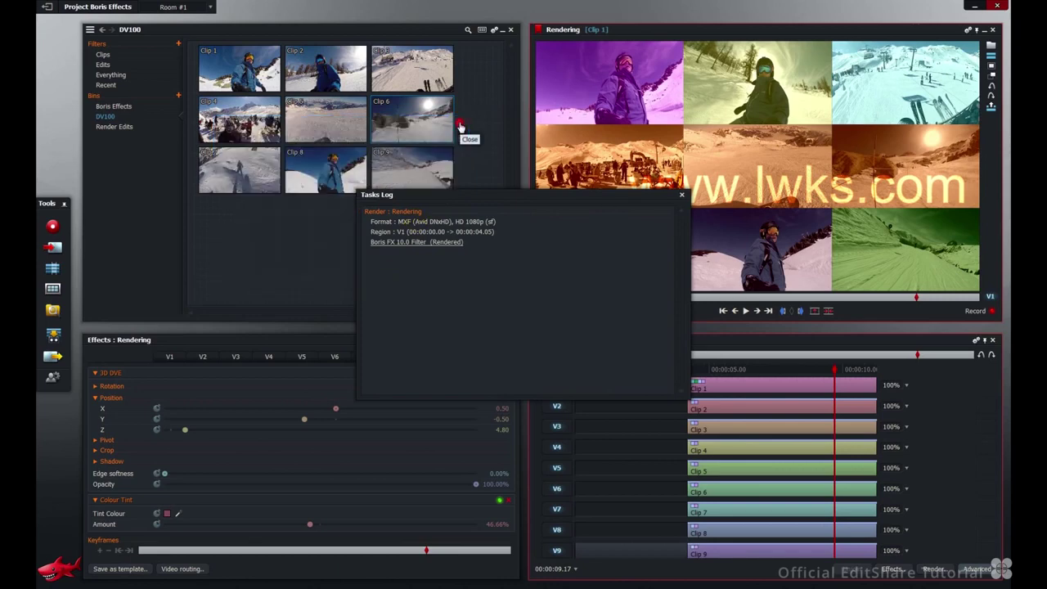
pyautogui.click(681, 195)
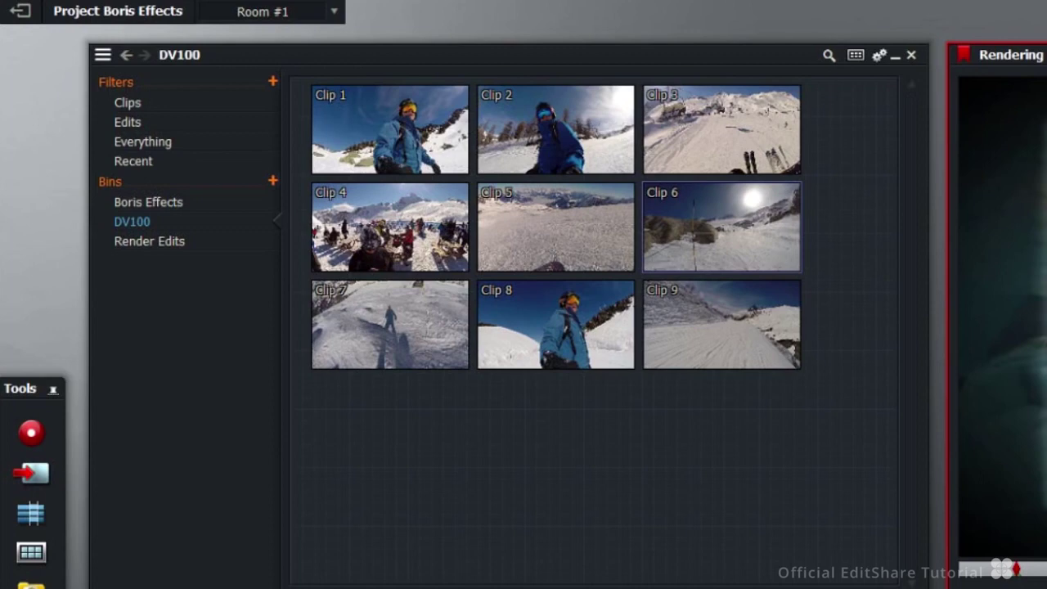
# Step: Filter the clip list to Rendered and scrub through a rendered Boris FX title clip
pyautogui.click(129, 104)
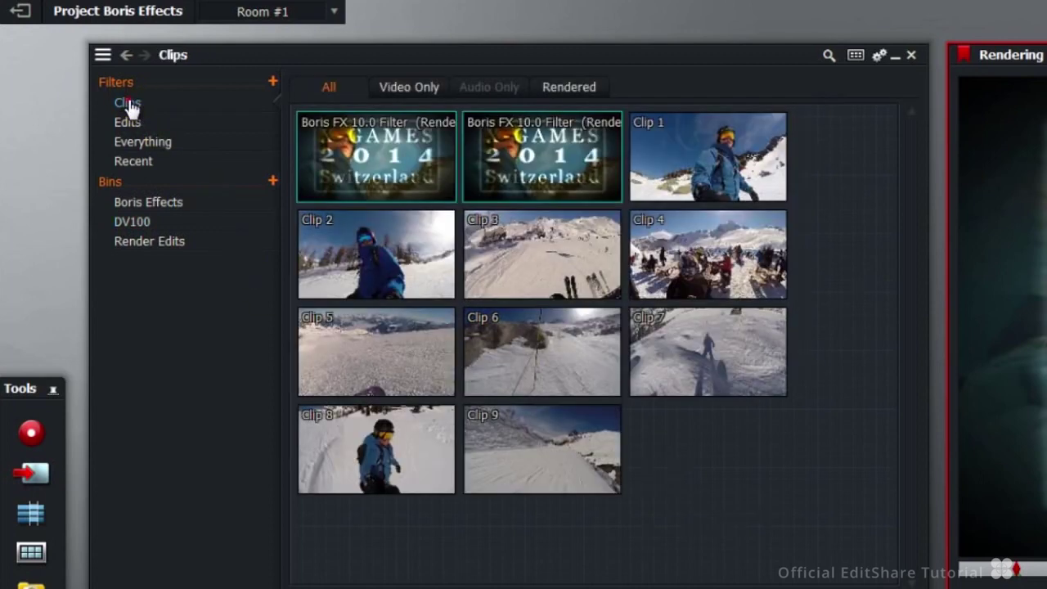
pyautogui.click(554, 88)
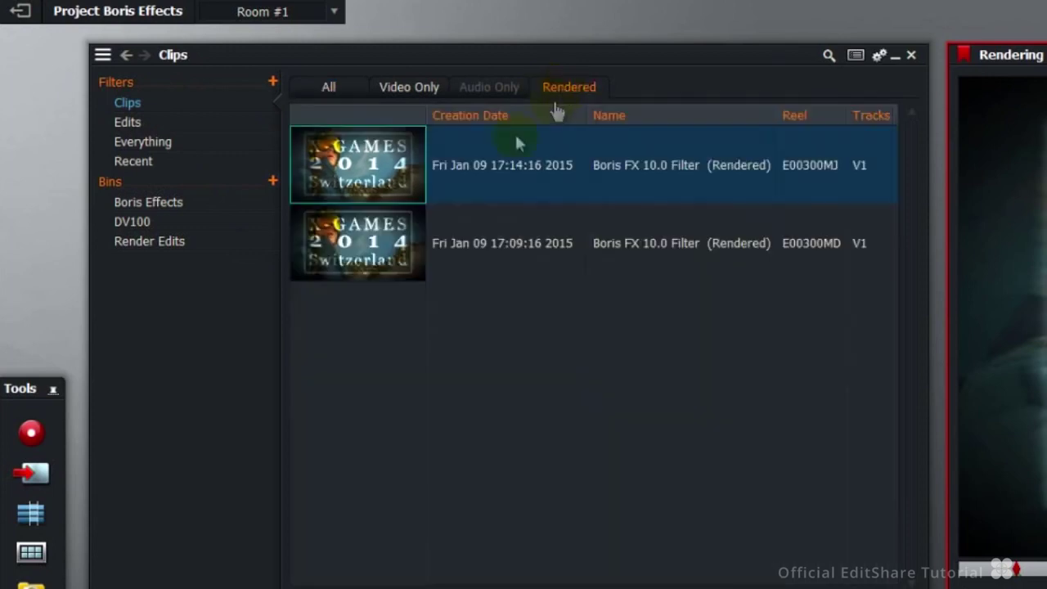
pyautogui.click(380, 180)
pyautogui.click(448, 512)
pyautogui.moveTo(449, 511)
pyautogui.mouseDown()
pyautogui.moveTo(660, 515)
pyautogui.moveTo(469, 509)
pyautogui.mouseUp()
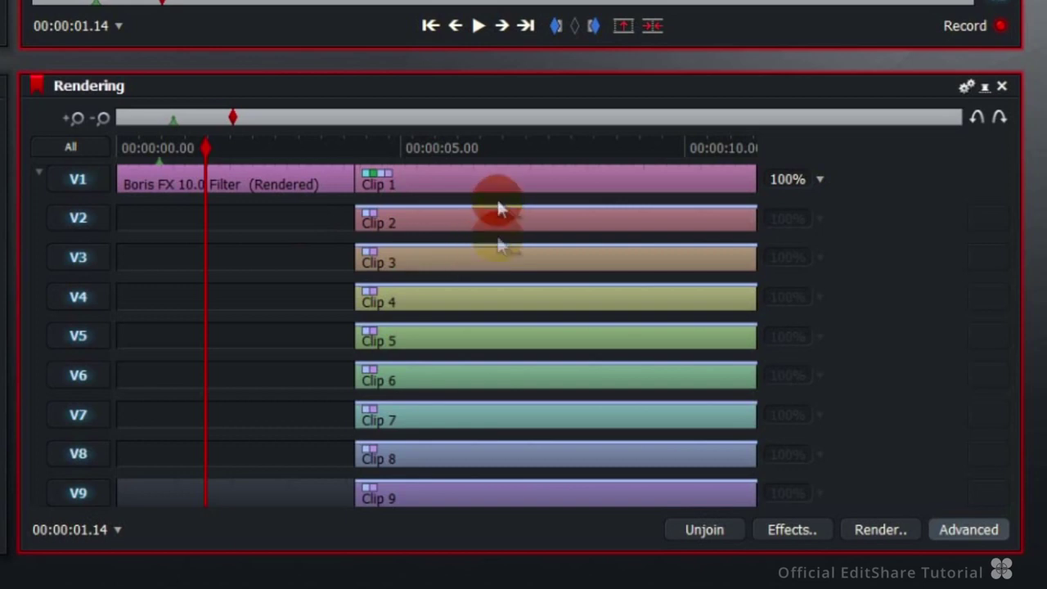
# Step: At 00:00:07.13, toggle track V1 off and on, scrub the grid section, then open Render settings
pyautogui.click(544, 148)
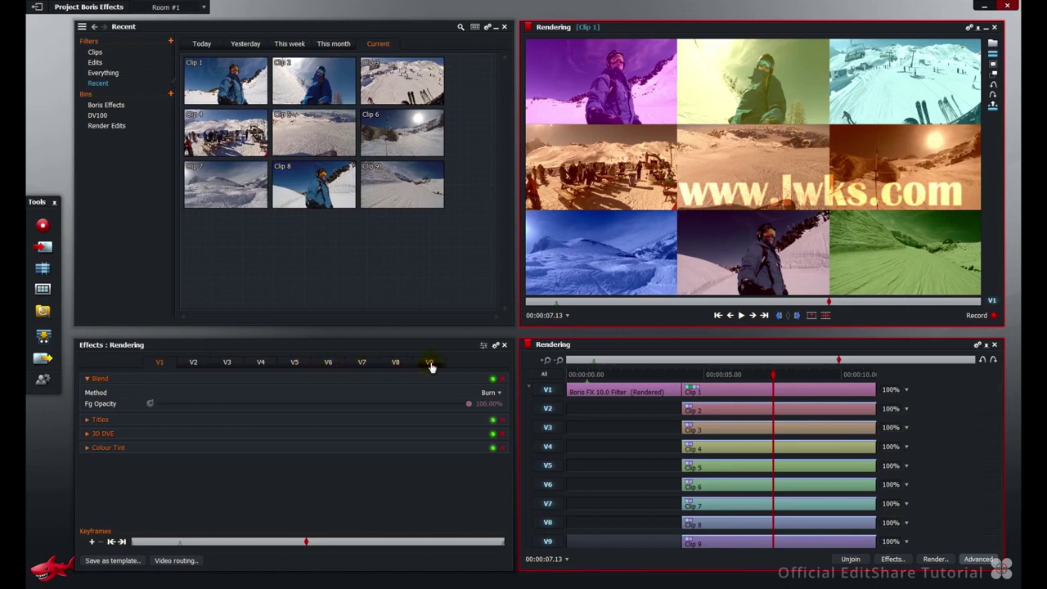
pyautogui.click(548, 390)
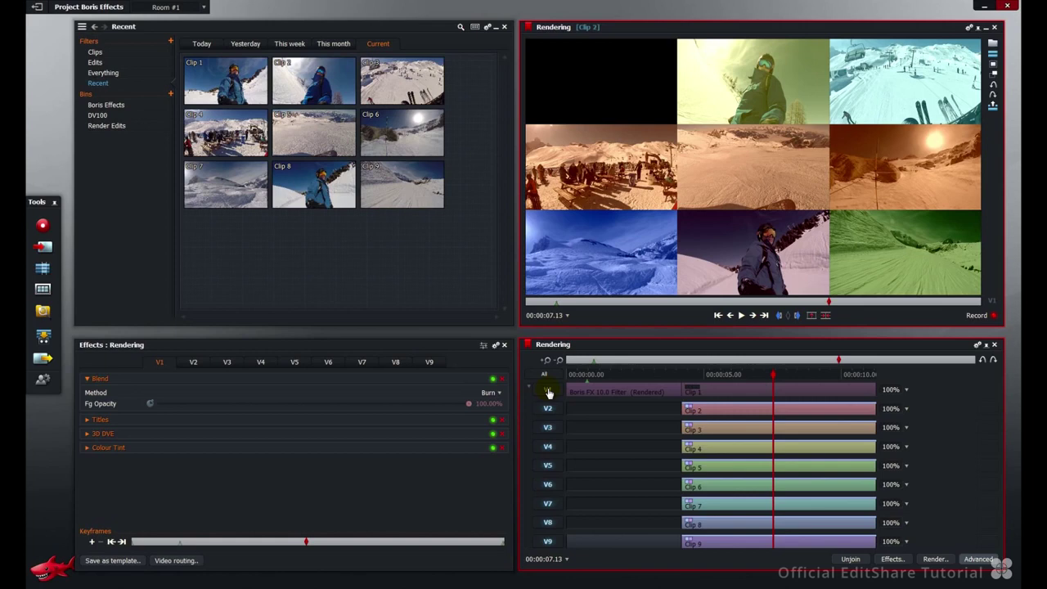
pyautogui.click(547, 390)
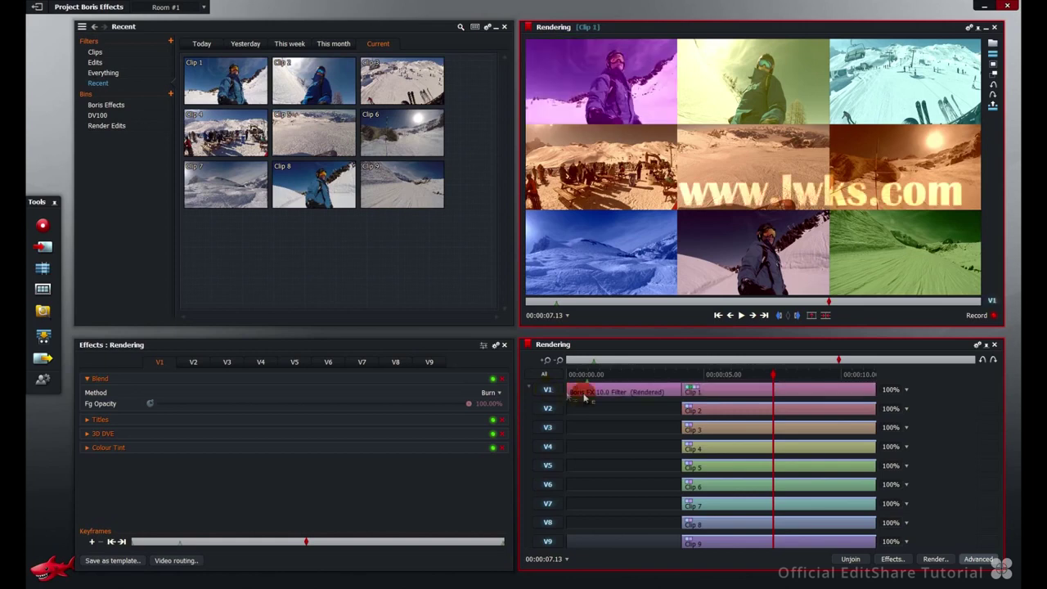
pyautogui.moveTo(775, 377); pyautogui.dragTo(808, 381)
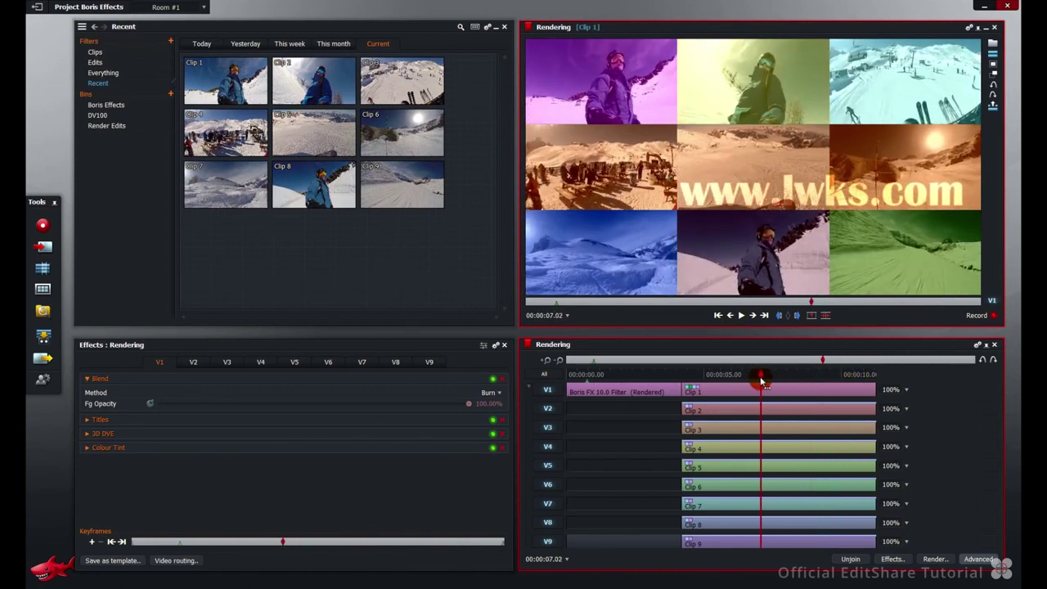
pyautogui.moveTo(762, 380); pyautogui.dragTo(690, 378)
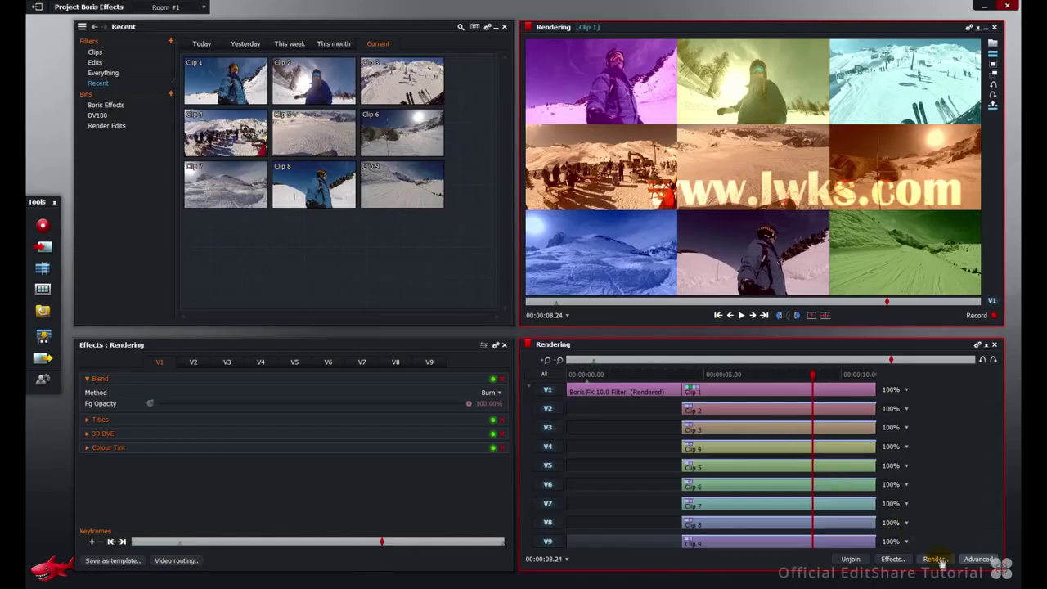
pyautogui.click(937, 561)
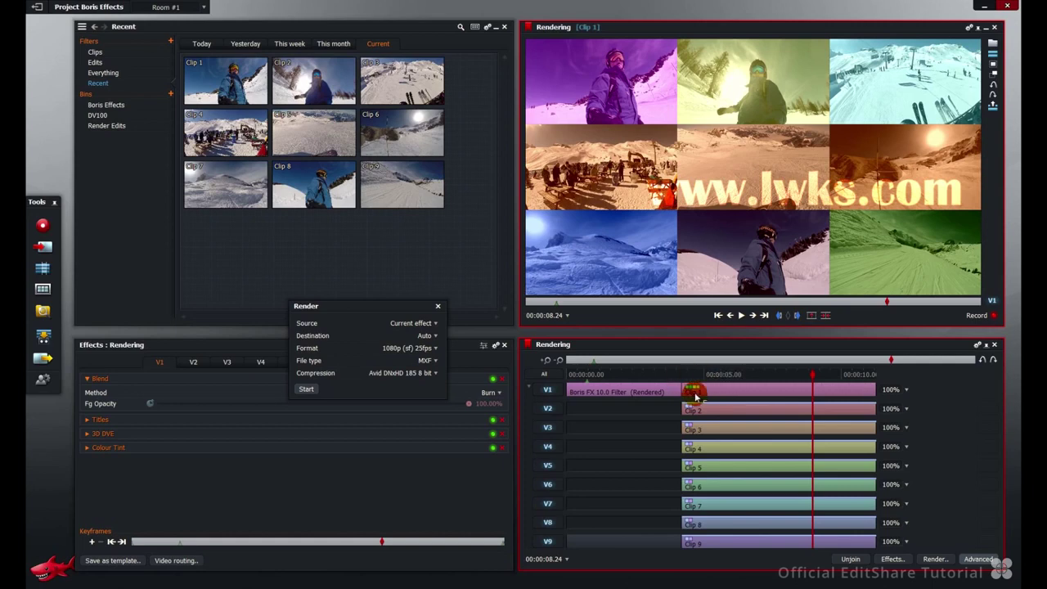
# Step: Compare the V2 Titles and Blend effects bypassed and enabled, leaving both on
pyautogui.click(492, 420)
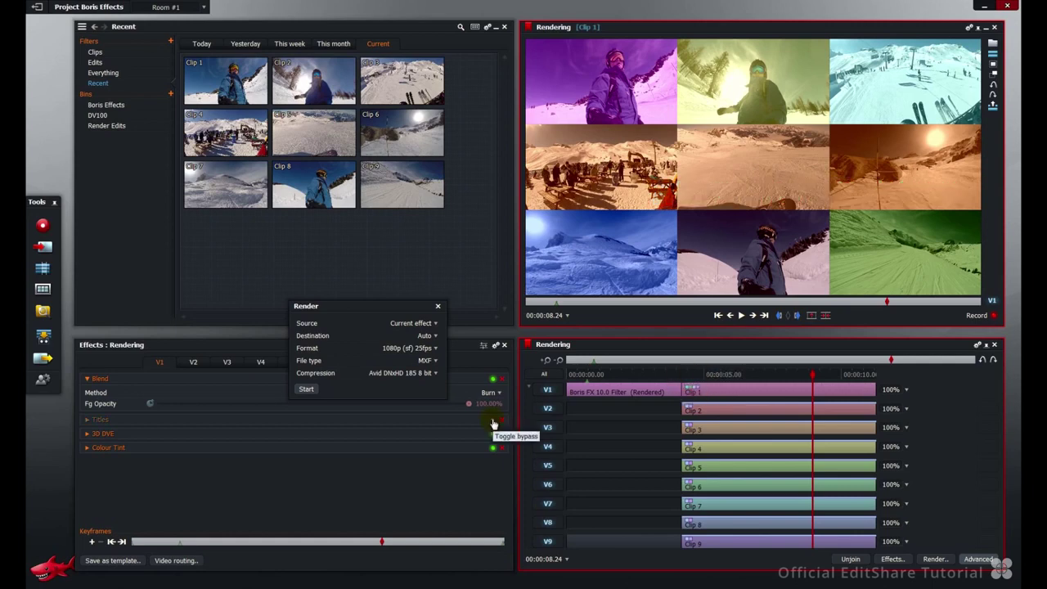
pyautogui.click(492, 420)
pyautogui.click(491, 379)
pyautogui.click(492, 381)
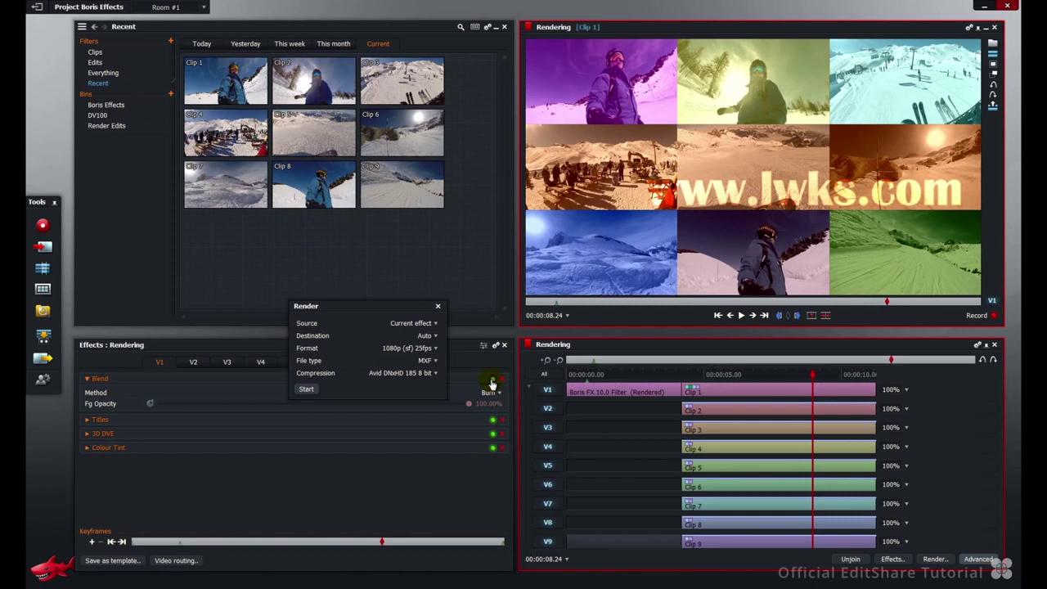
# Step: Render all effects on V2, close the Tasks Log, and return the playhead to 00:00:04.08
pyautogui.click(421, 328)
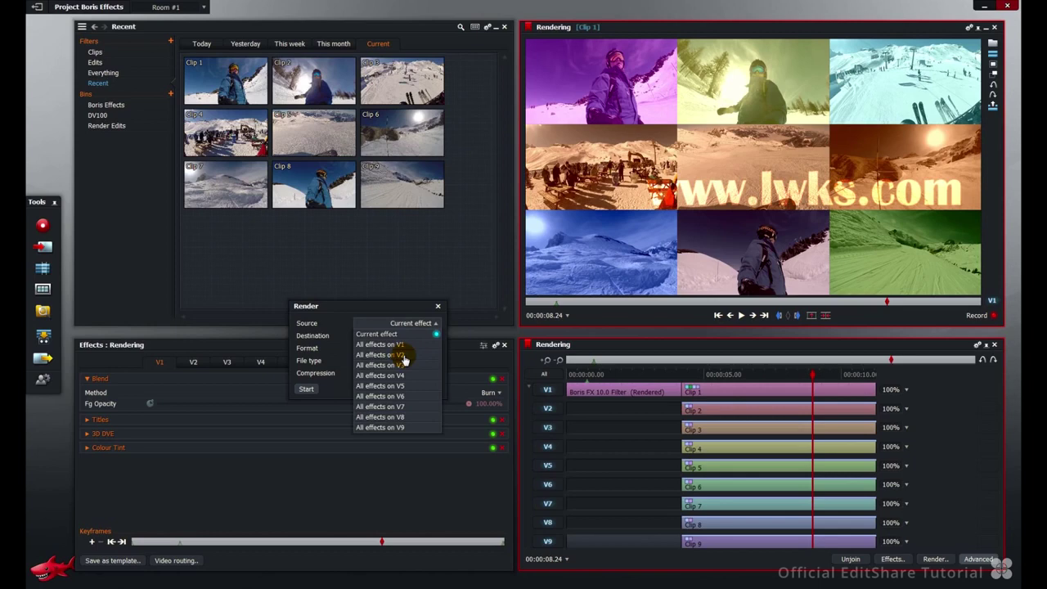
pyautogui.click(402, 356)
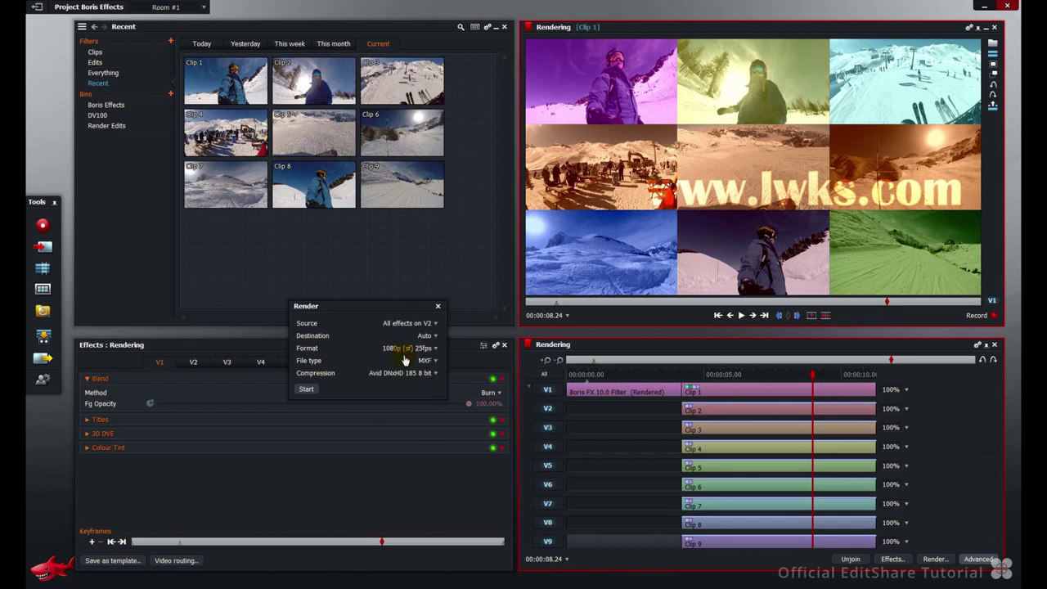
pyautogui.click(305, 389)
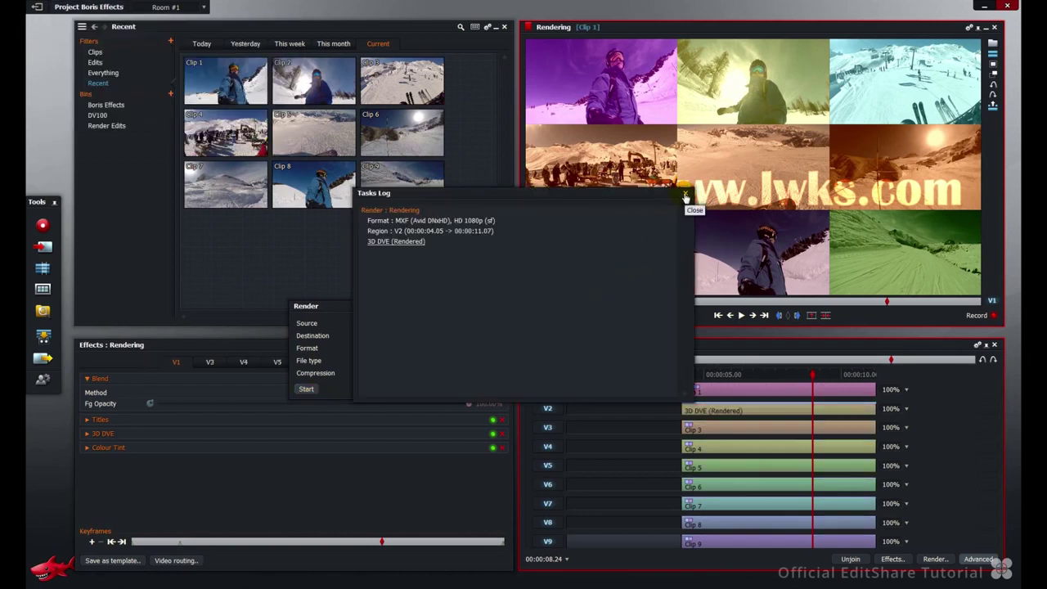
pyautogui.click(685, 193)
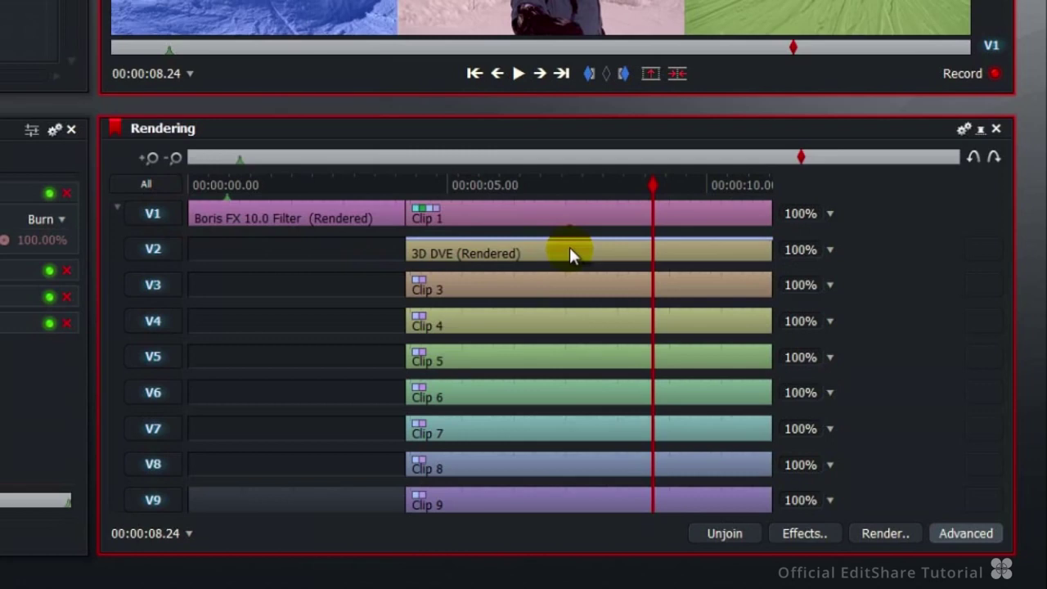
pyautogui.click(411, 185)
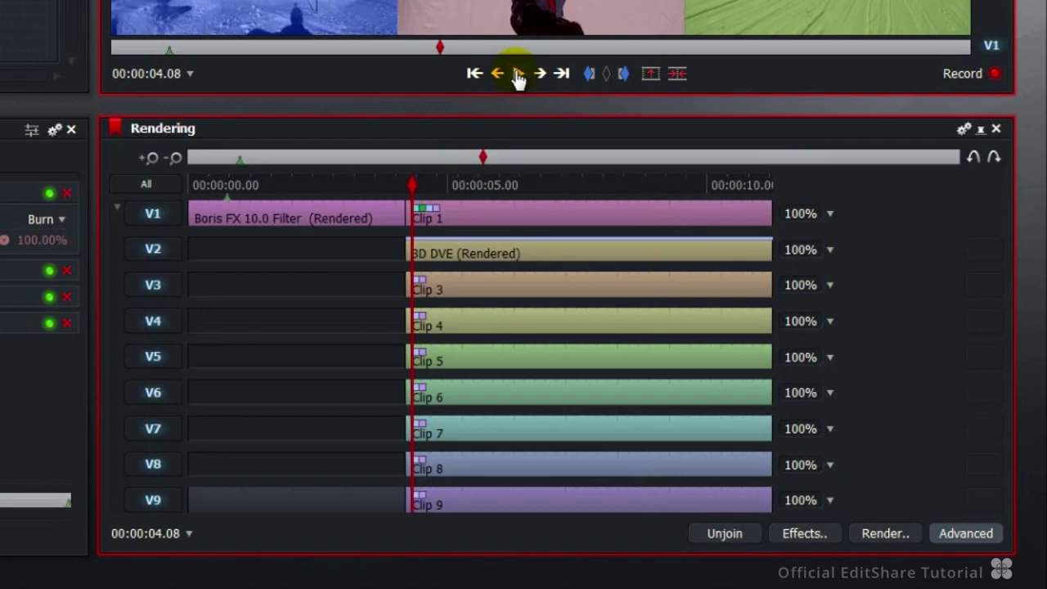
pyautogui.click(518, 74)
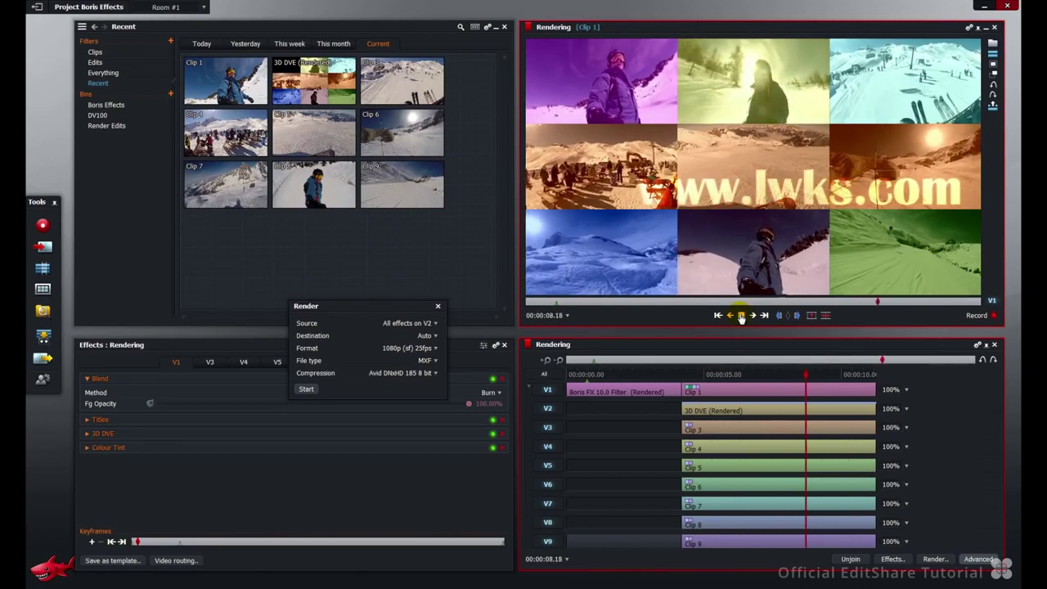
pyautogui.click(741, 318)
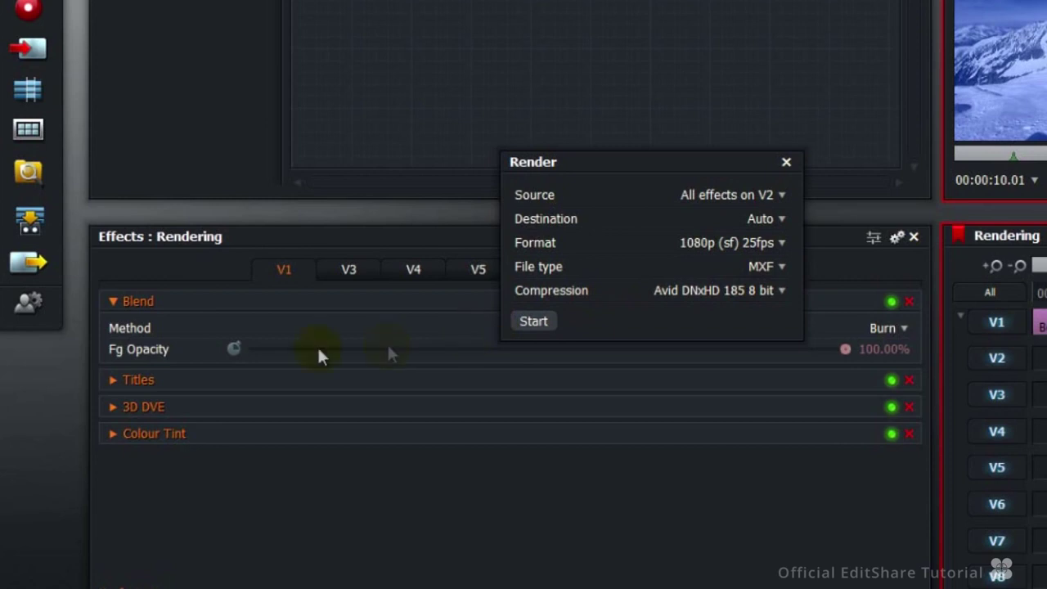
pyautogui.click(112, 381)
pyautogui.moveTo(196, 412); pyautogui.dragTo(102, 413)
pyautogui.write('www.l')
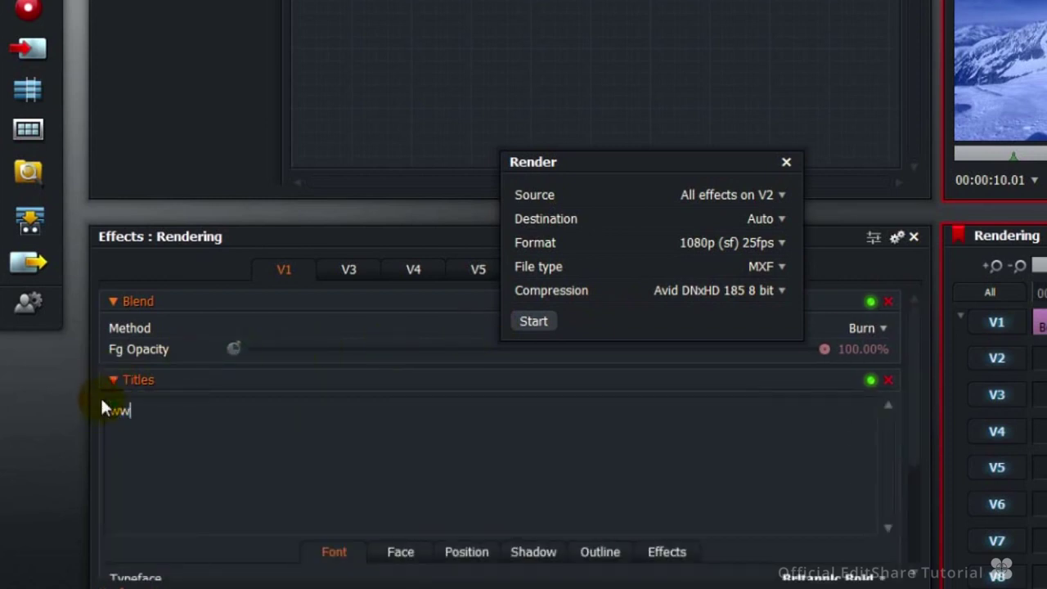
pyautogui.write('wks')
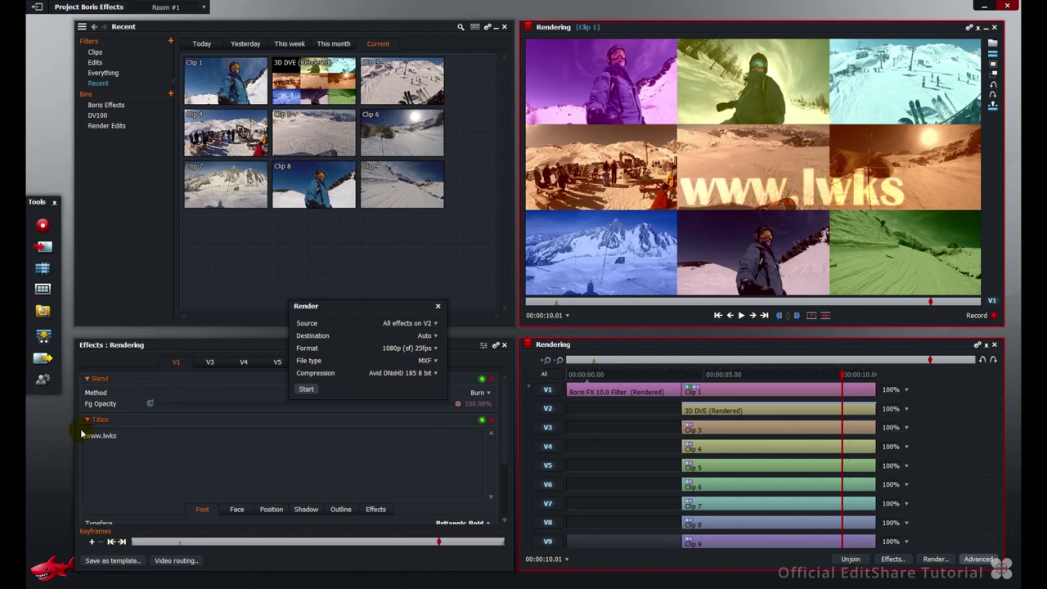
pyautogui.write('.com')
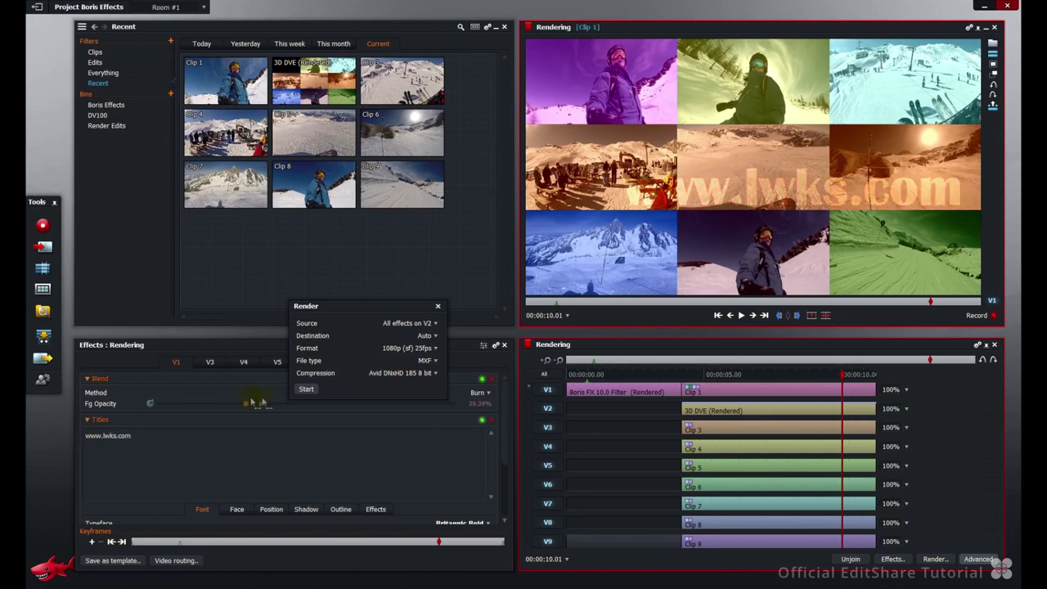
# Step: Lower the Blend Fg Opacity, then revert the rendered 3D DVE clip on V2 to Clip 2
pyautogui.moveTo(473, 403)
pyautogui.mouseDown()
pyautogui.moveTo(335, 401)
pyautogui.moveTo(458, 407)
pyautogui.mouseUp()
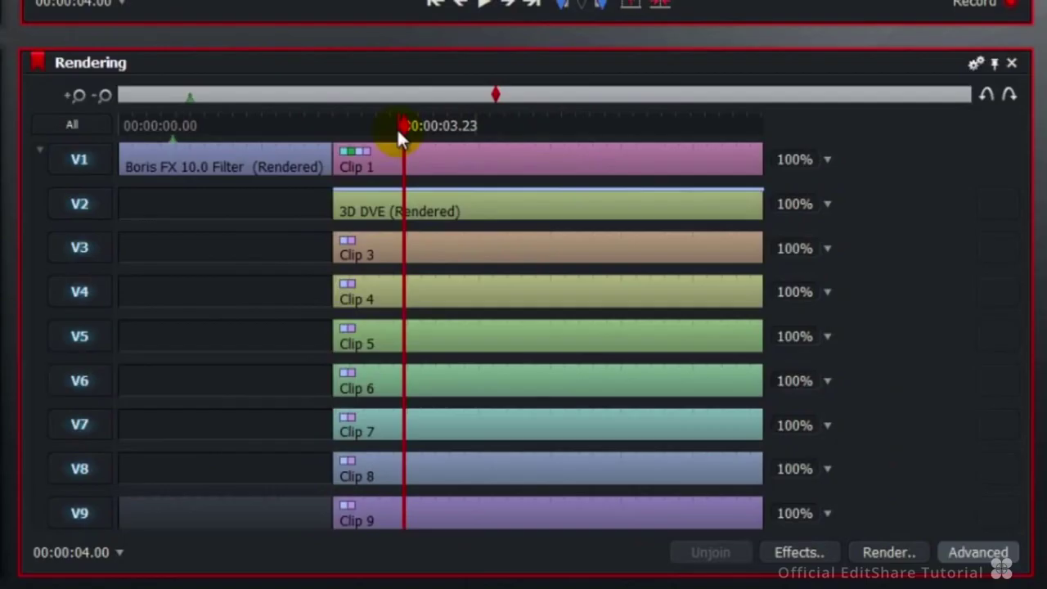
pyautogui.rightClick(531, 201)
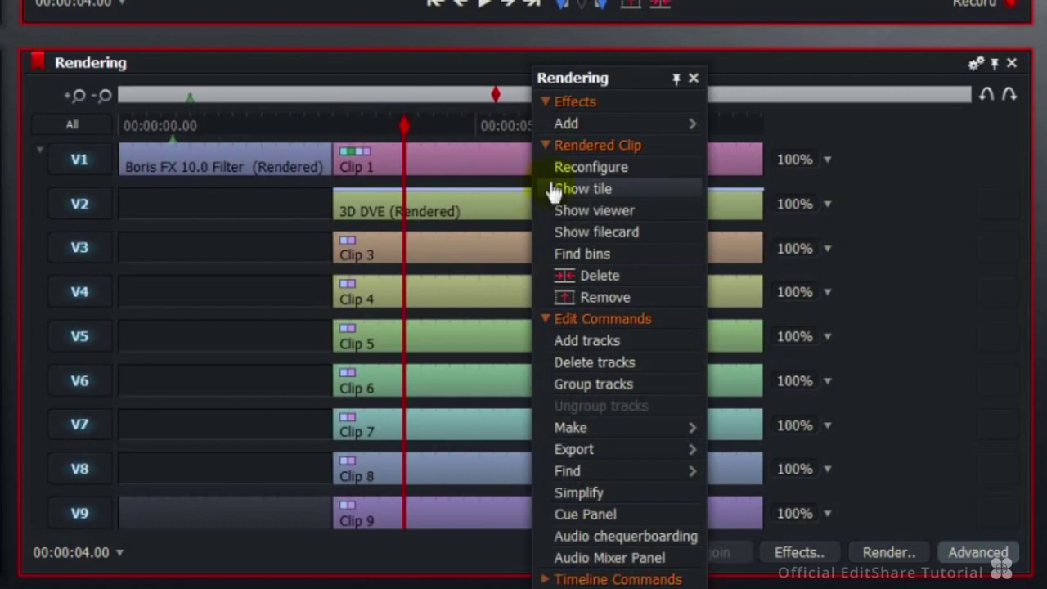
pyautogui.click(559, 171)
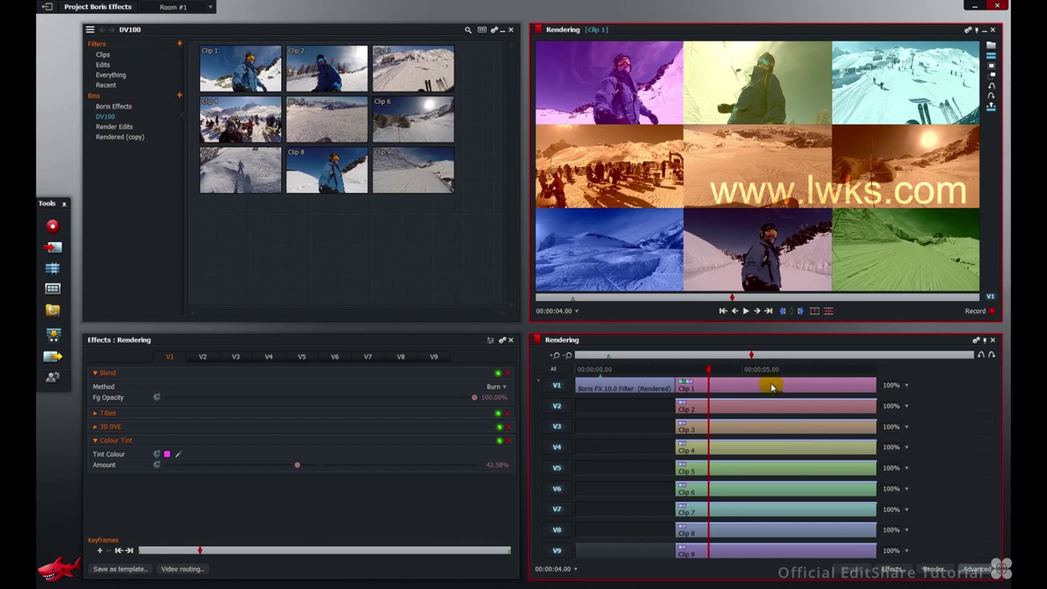
# Step: Mark 00:00:03.00 to 00:00:09.01 on V1, render it as Marked section, and close the Tasks Log
pyautogui.press('j')
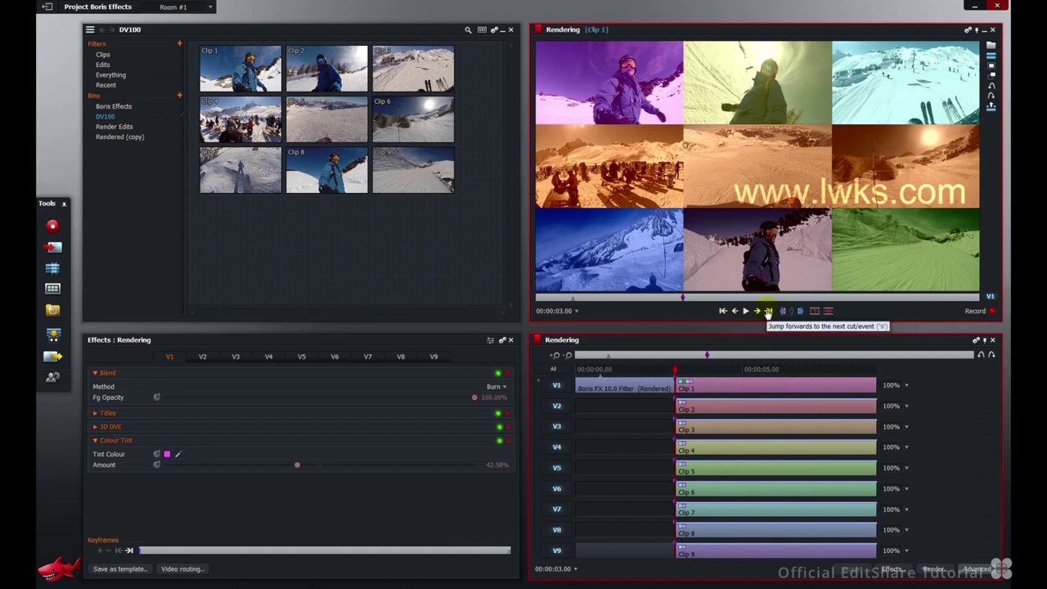
pyautogui.click(768, 311)
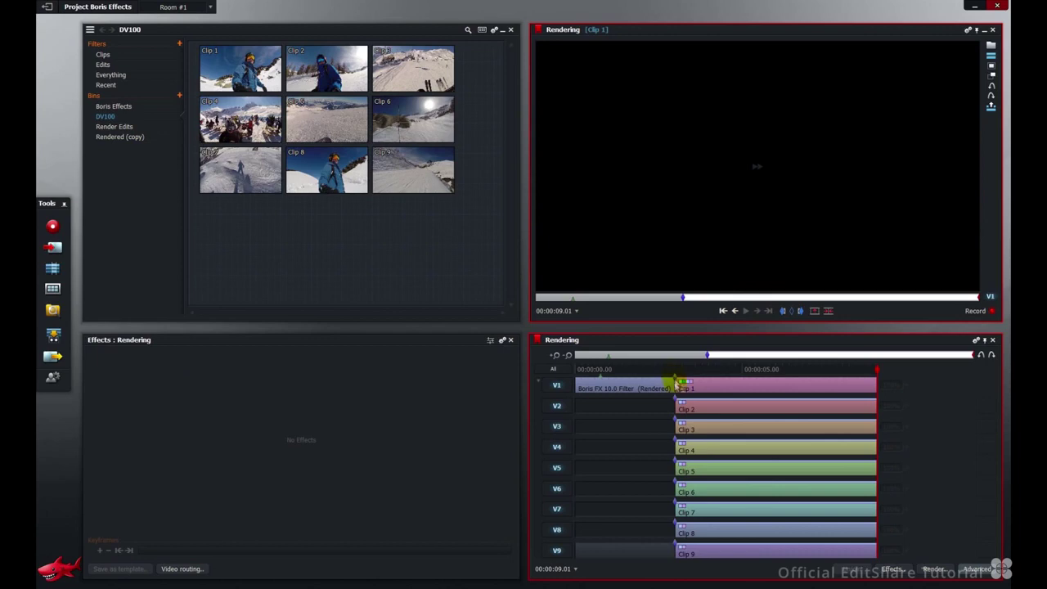
pyautogui.click(935, 573)
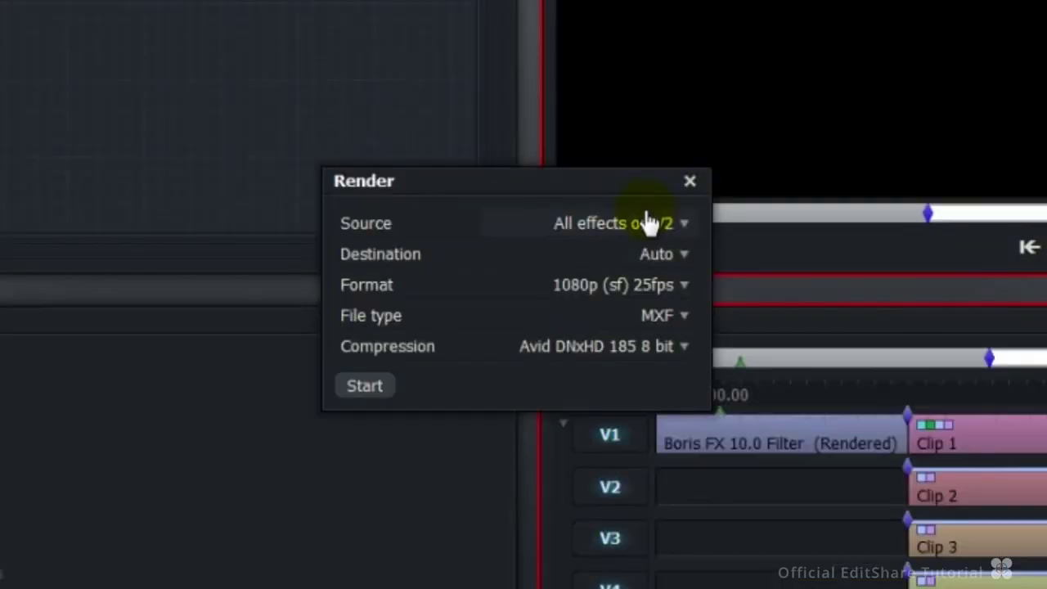
pyautogui.click(573, 299)
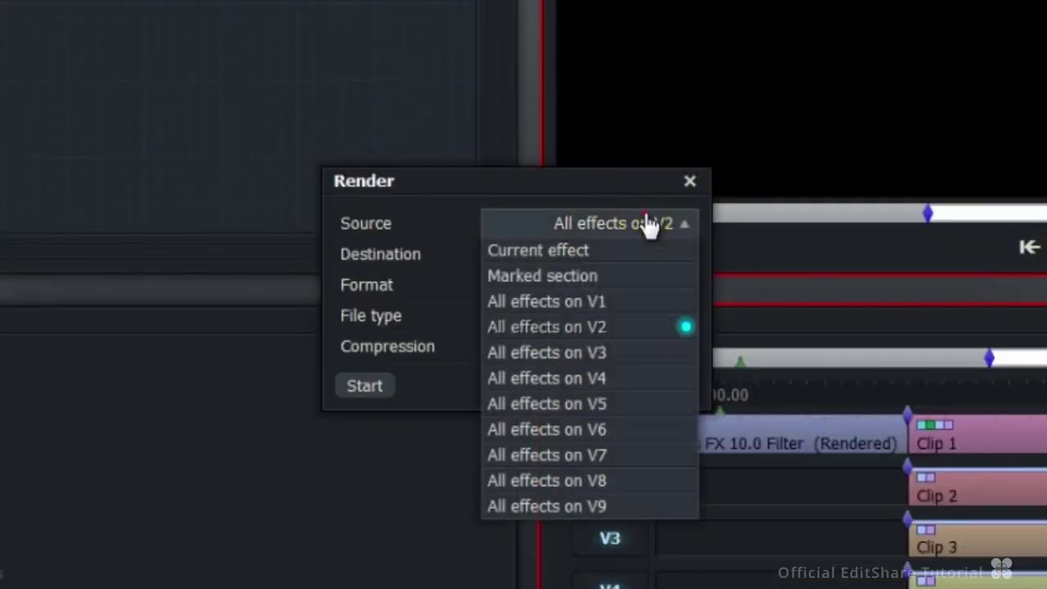
pyautogui.click(640, 278)
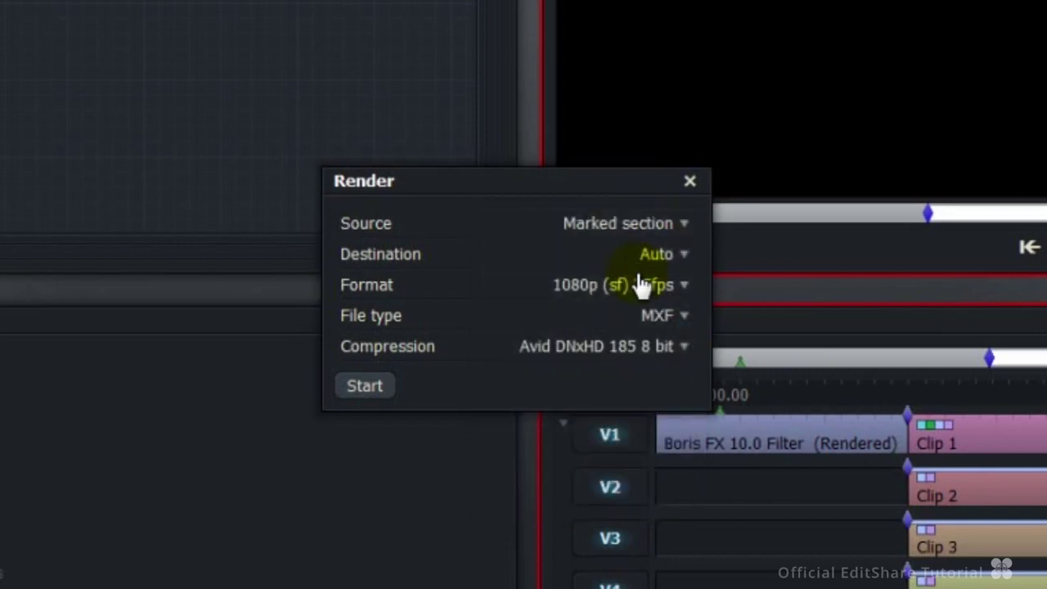
pyautogui.click(372, 389)
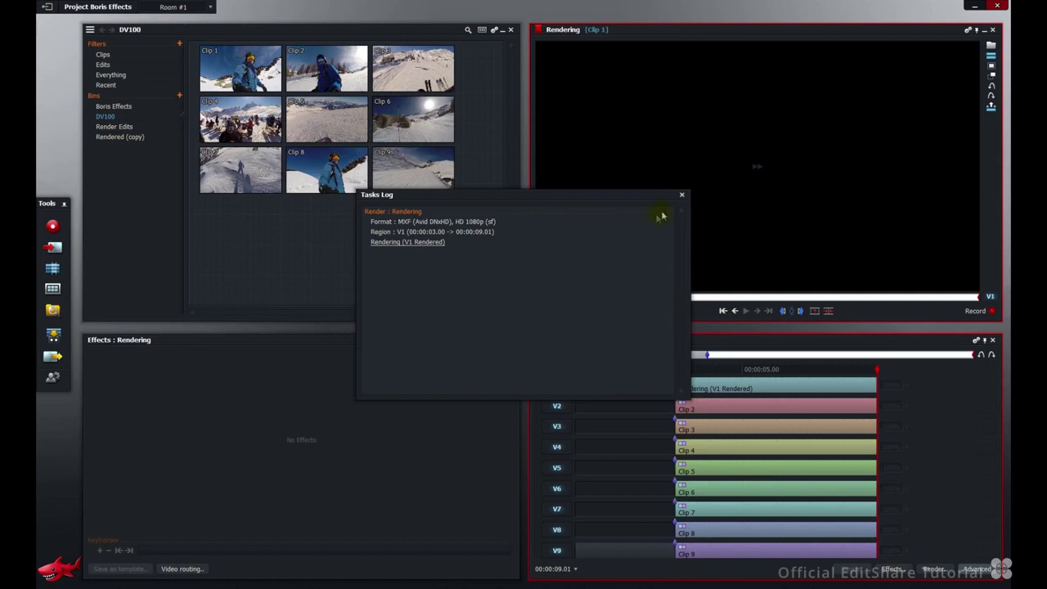
pyautogui.click(681, 195)
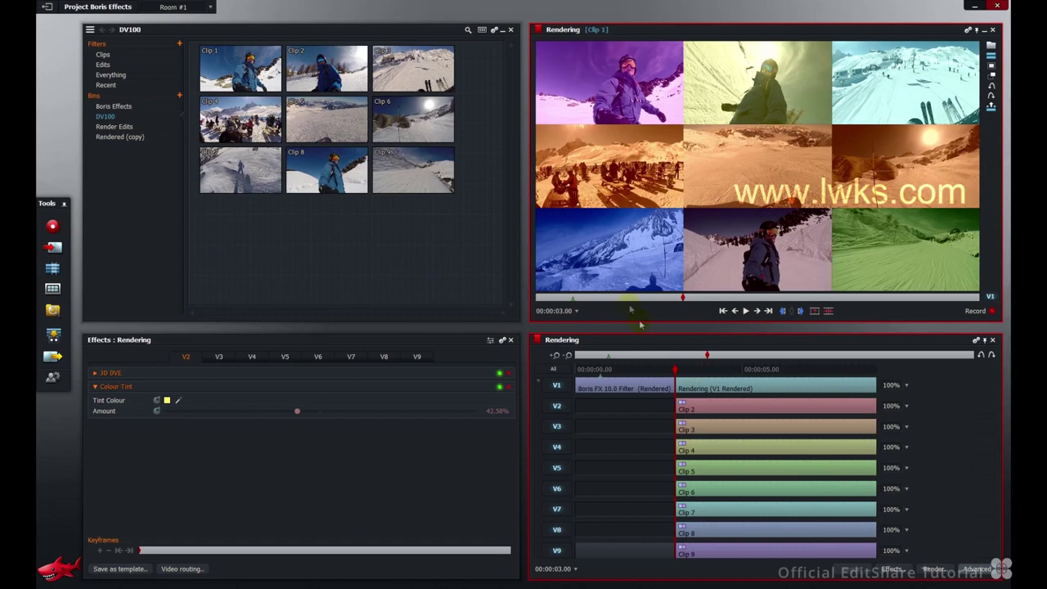
# Step: Make a traced edit with Subclips and syncs off and Rendered clips on
pyautogui.moveTo(626, 263)
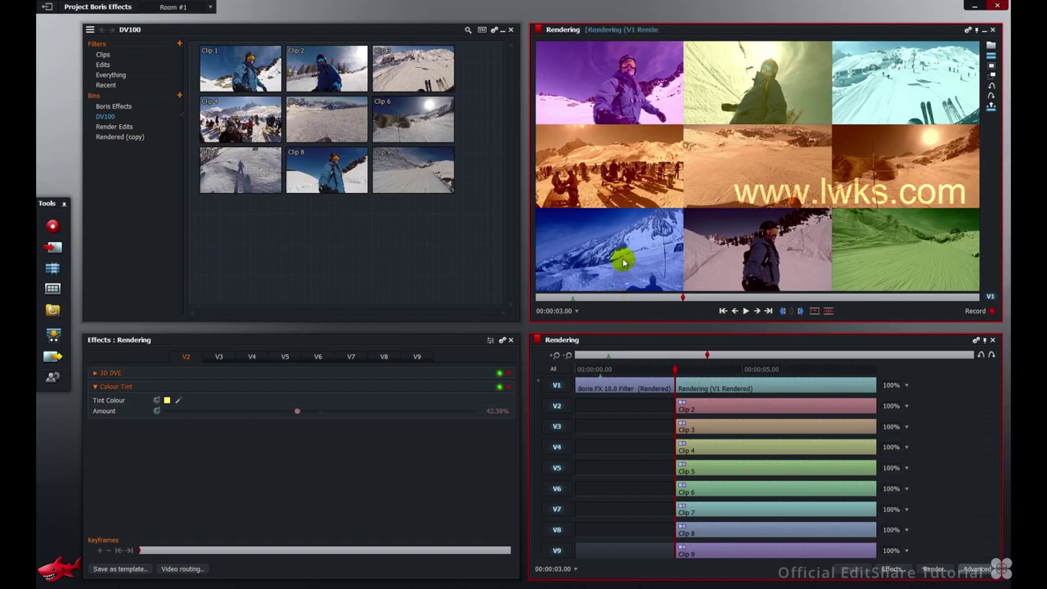
pyautogui.rightClick(624, 261)
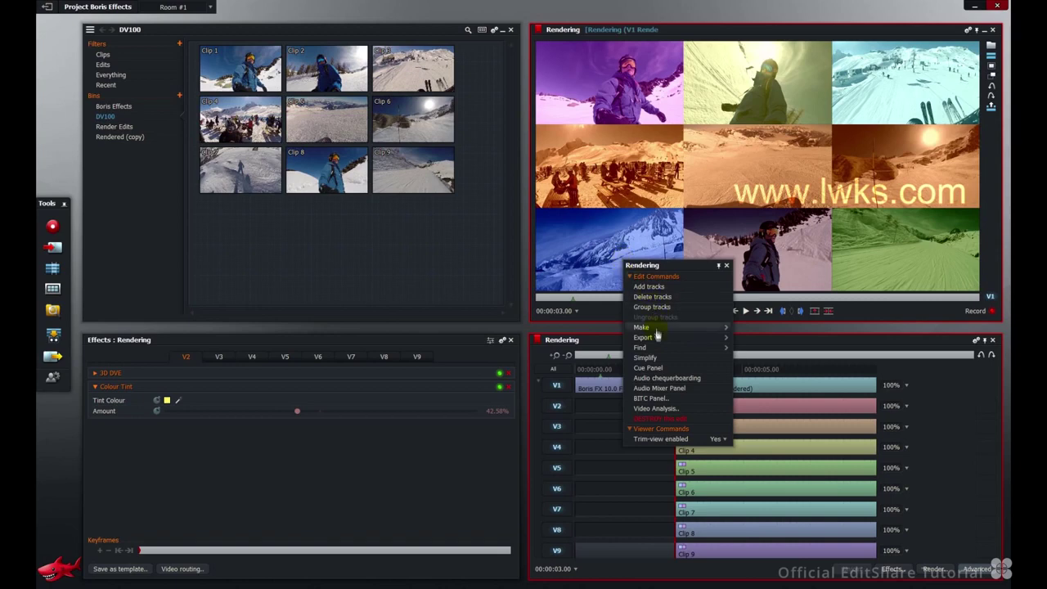
pyautogui.moveTo(659, 327)
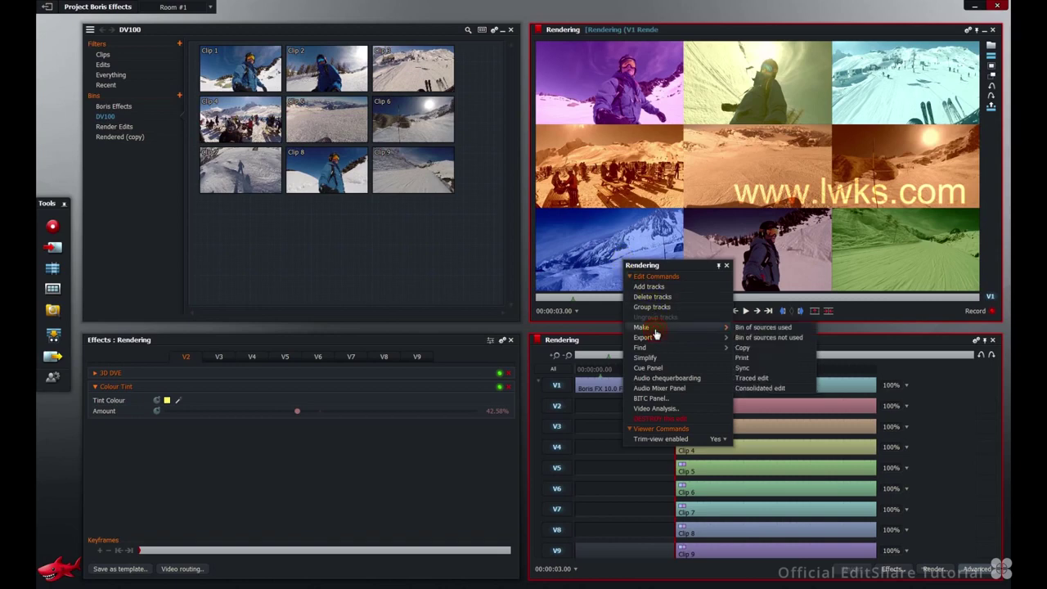
pyautogui.click(760, 383)
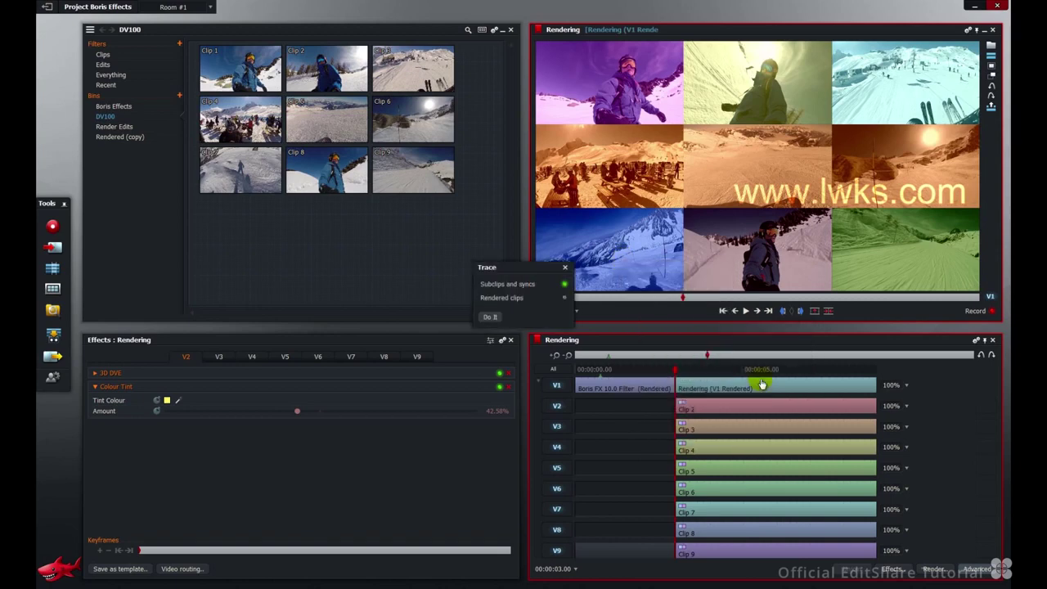
pyautogui.click(565, 284)
pyautogui.click(564, 298)
pyautogui.click(490, 317)
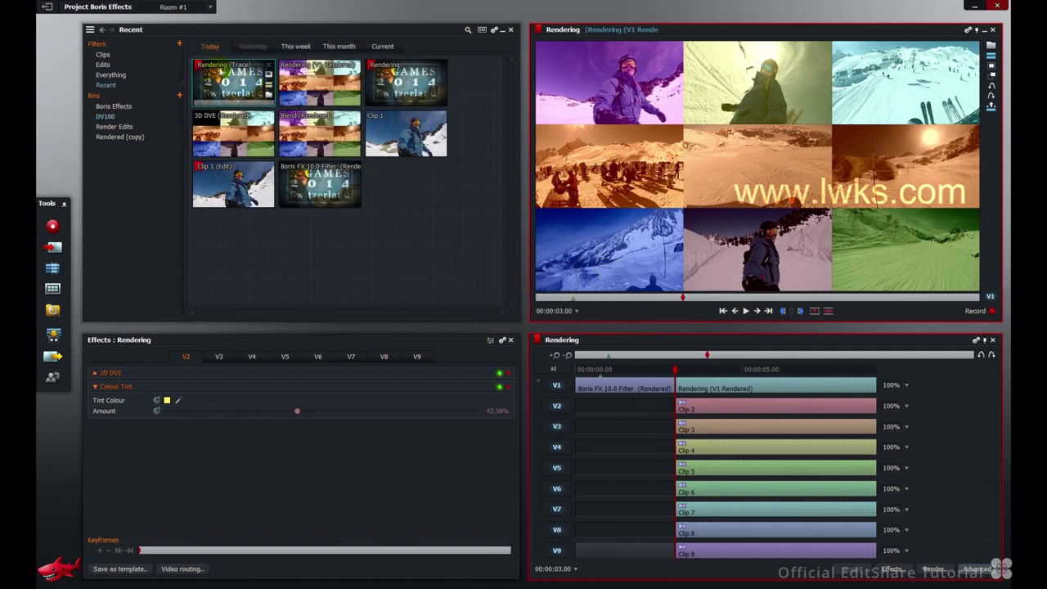
# Step: Open the Rendering (Trace) edit, show its timeline and scrub through it
pyautogui.moveTo(234, 74)
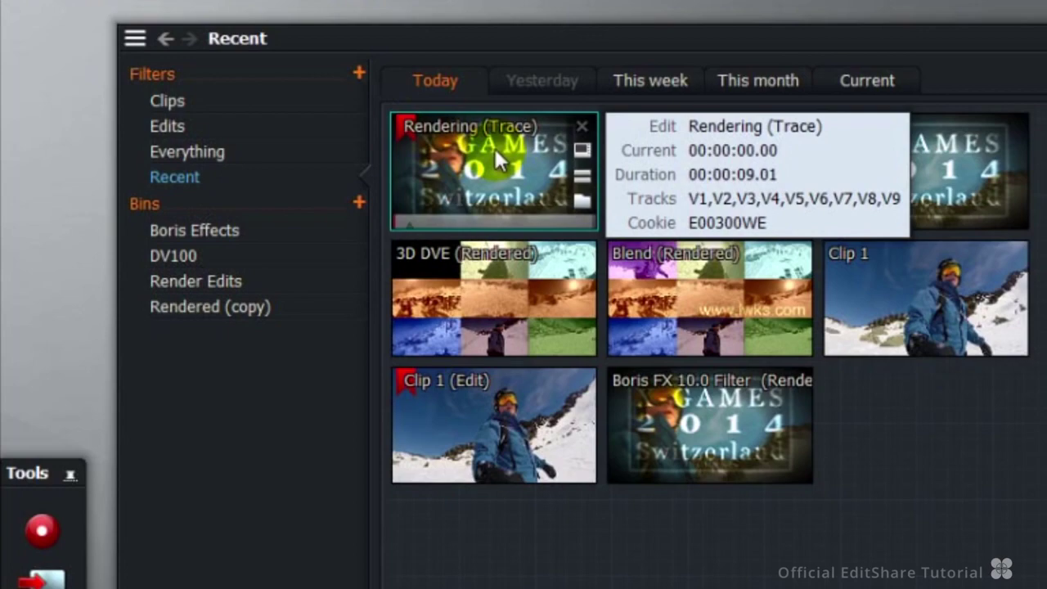
pyautogui.click(582, 151)
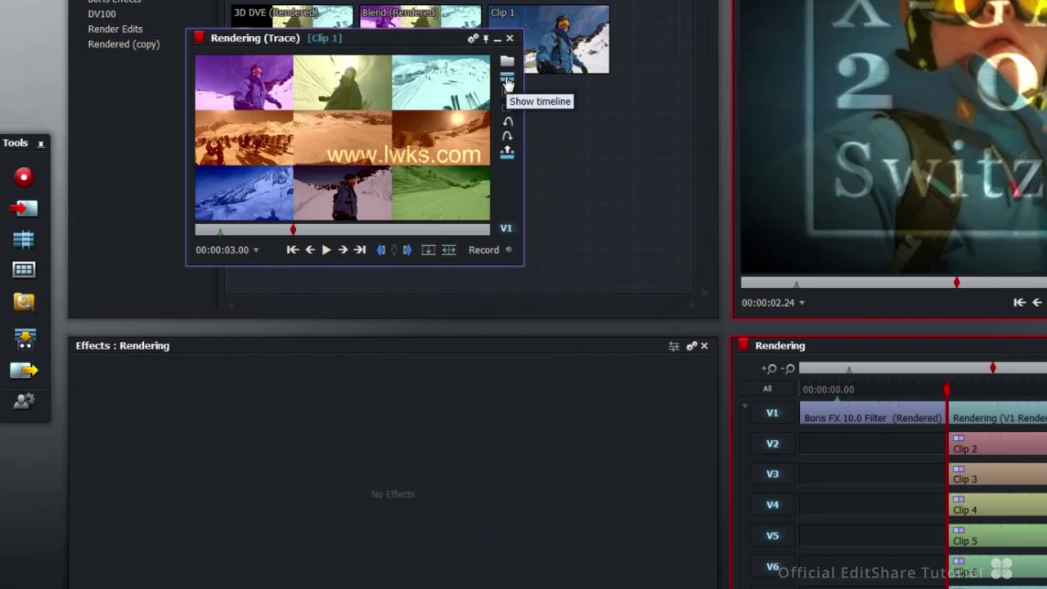
pyautogui.click(855, 361)
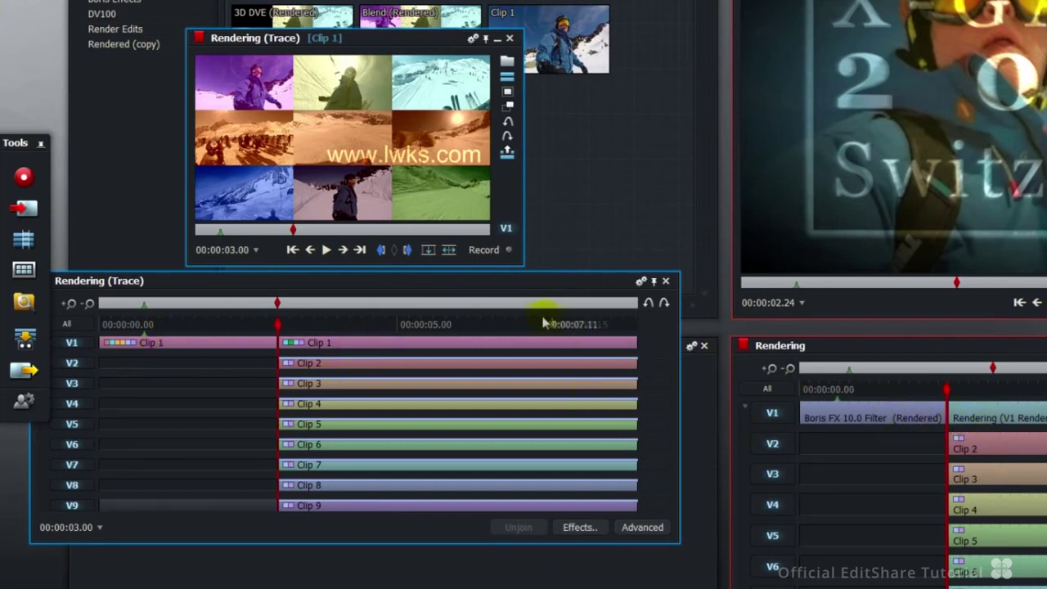
pyautogui.moveTo(444, 305)
pyautogui.mouseDown()
pyautogui.moveTo(402, 305)
pyautogui.moveTo(395, 319)
pyautogui.mouseUp()
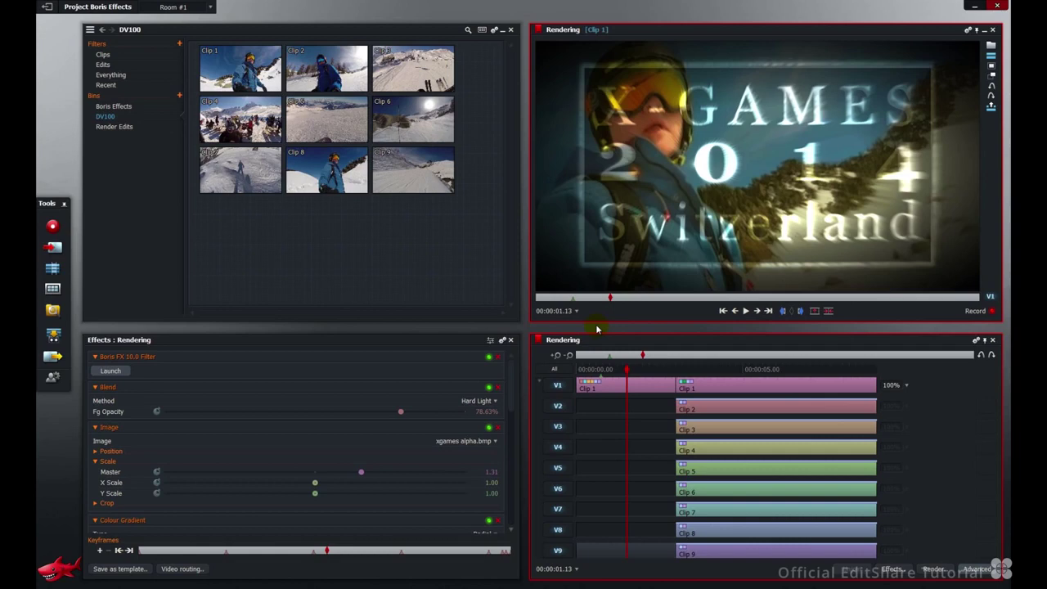
# Step: Mark a section ending at 00:00:05.05 on V1 and render it with Source set to Marked section
pyautogui.click(782, 311)
pyautogui.moveTo(654, 368); pyautogui.dragTo(749, 371)
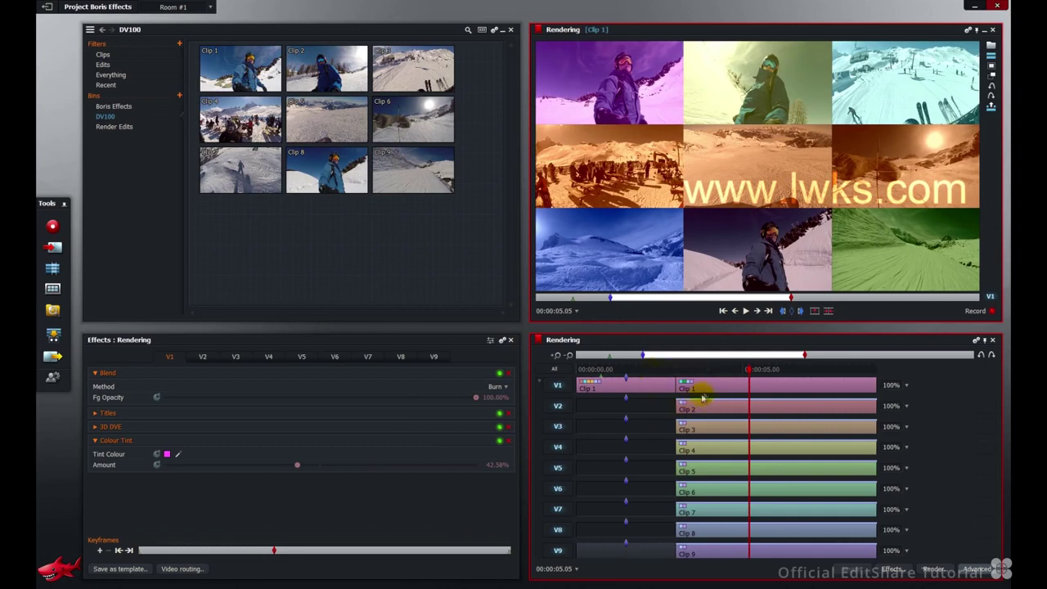
pyautogui.click(932, 569)
pyautogui.click(449, 306)
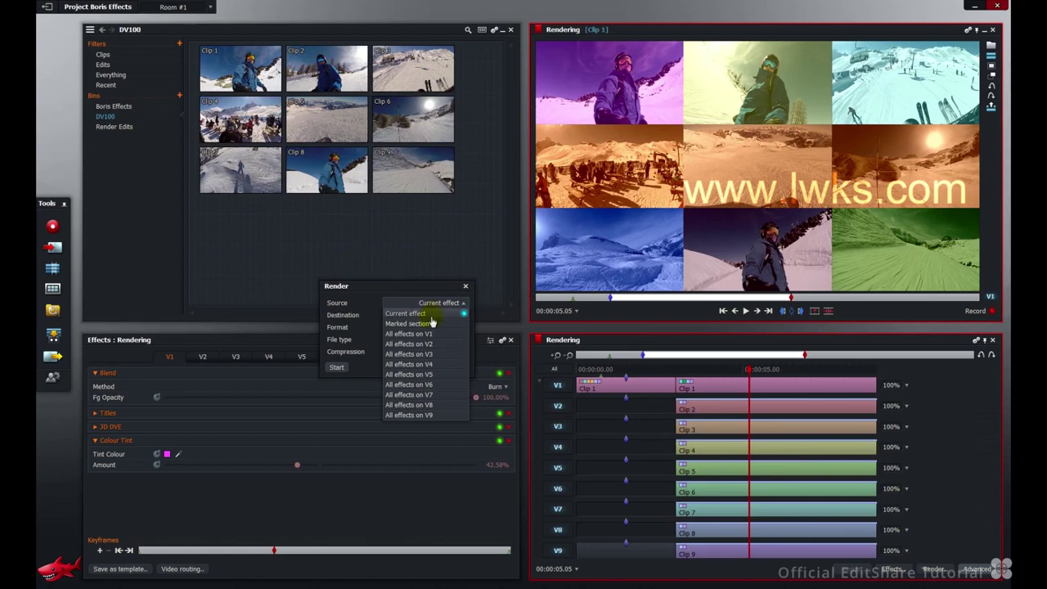
pyautogui.click(432, 315)
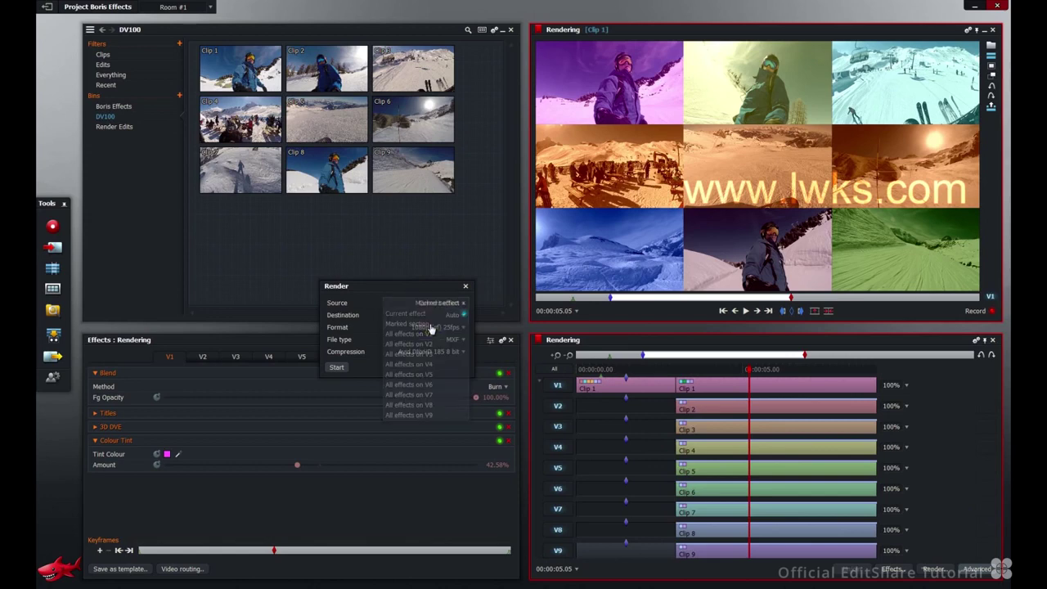
pyautogui.click(336, 368)
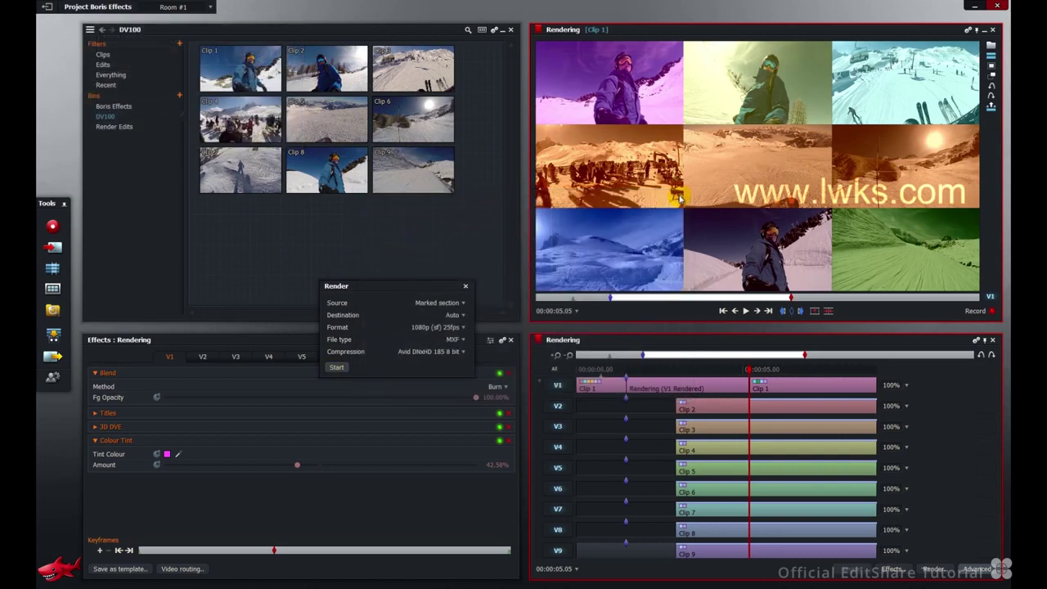
pyautogui.rightClick(701, 388)
# Step: Undo the V1 render to restore the Boris FX and Blend rendered sections, then make a copy of the edit
pyautogui.click(982, 357)
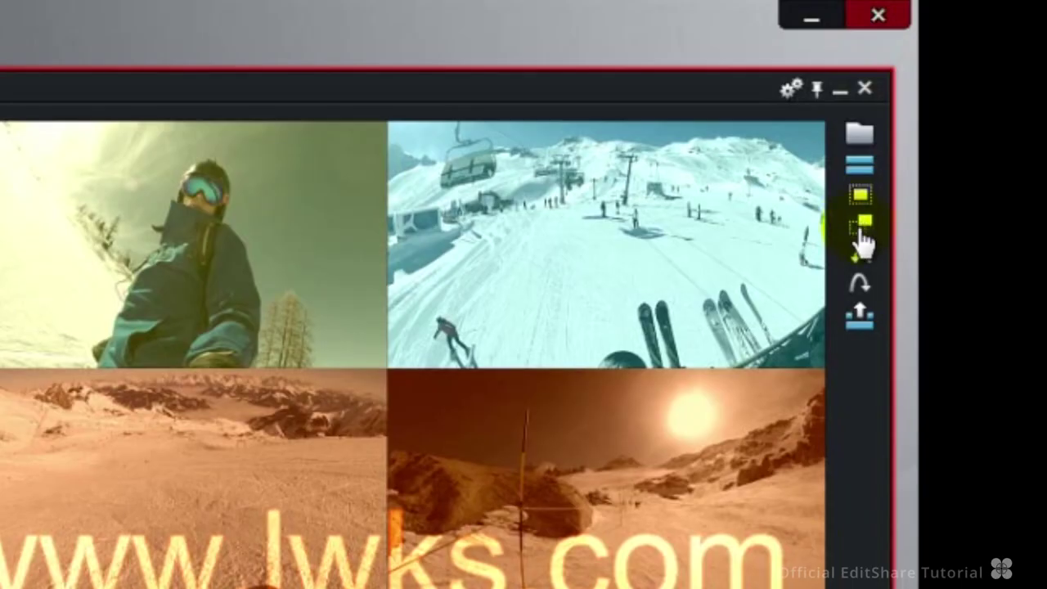
pyautogui.click(863, 238)
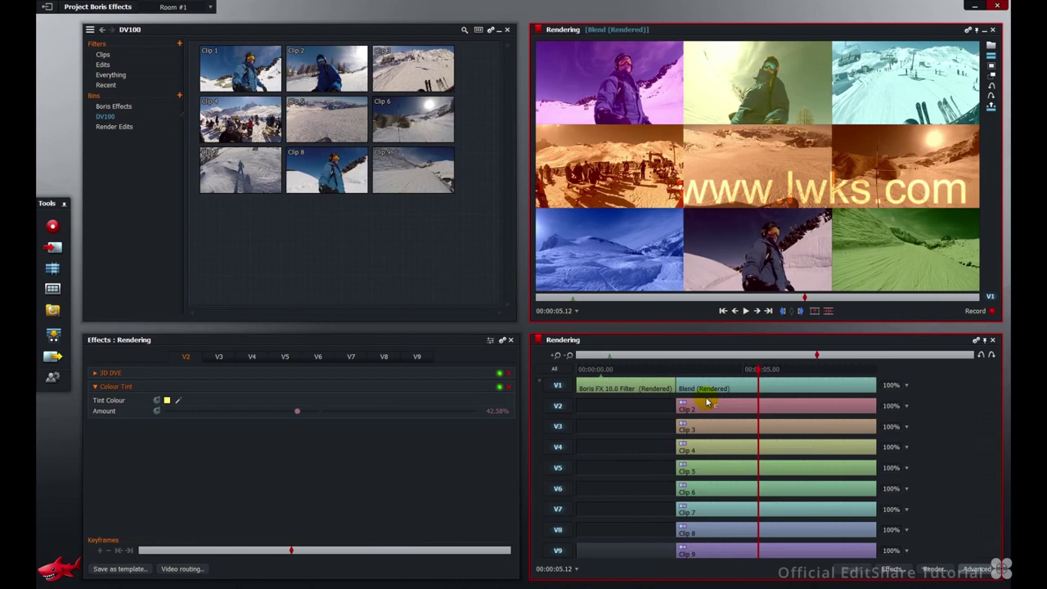
pyautogui.click(102, 55)
# Step: Filter the bin to rendered clips, then switch to the Recent list showing Blend (Rendered) and Clips 2–9
pyautogui.click(324, 49)
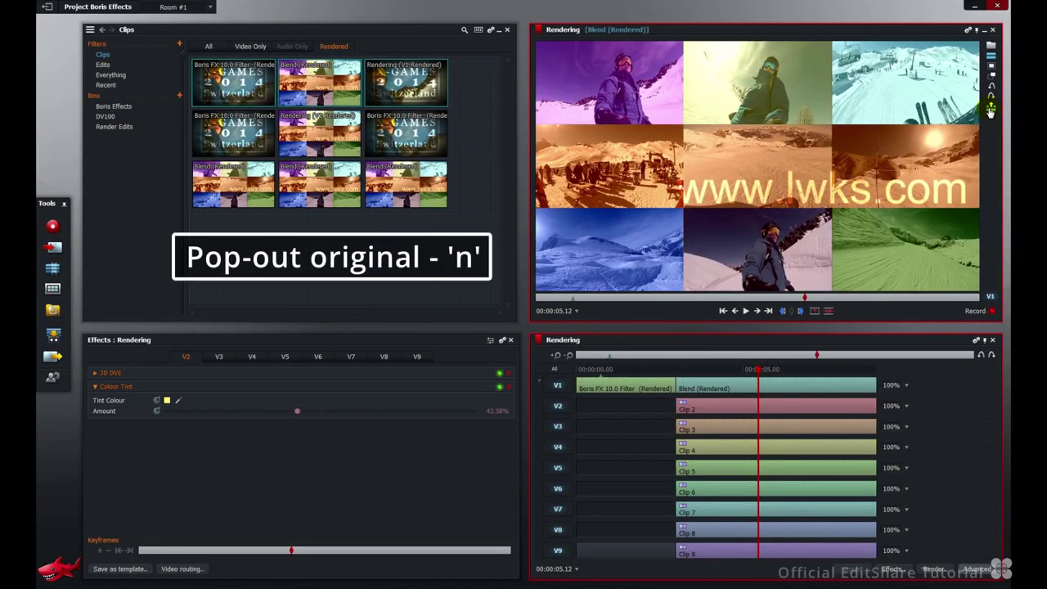
pyautogui.click(991, 109)
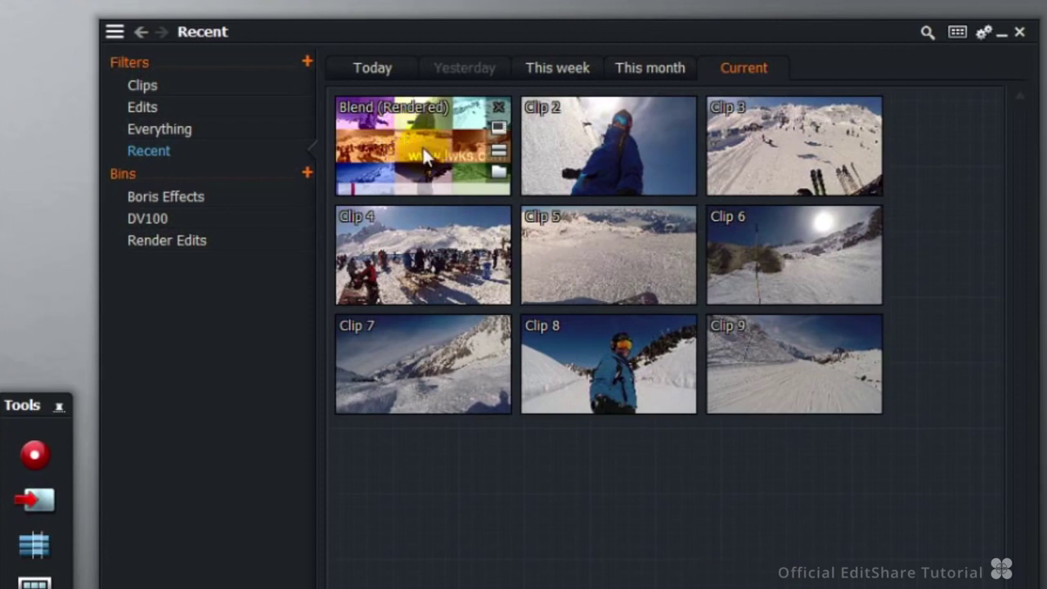
# Step: Destroy the Blend (Rendered) clip from its thumbnail menu and confirm the permanent deletion
pyautogui.rightClick(424, 155)
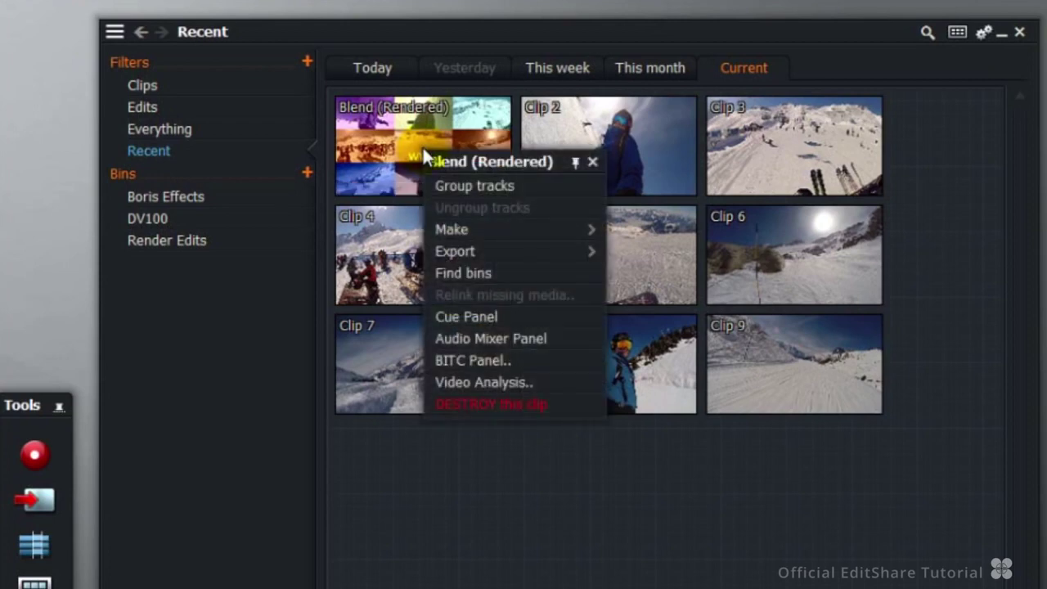
pyautogui.click(494, 405)
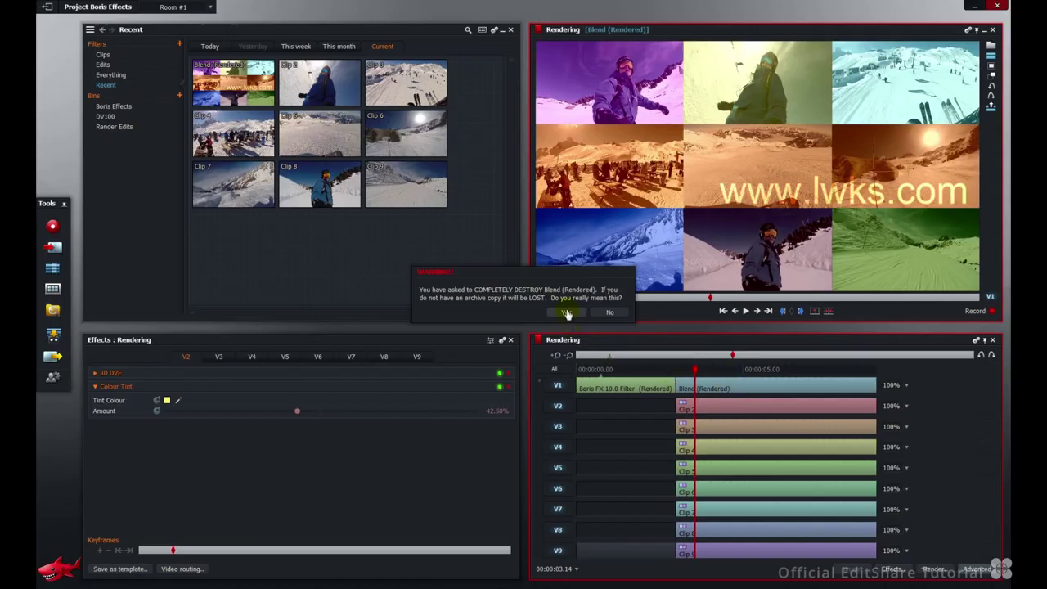
pyautogui.click(567, 313)
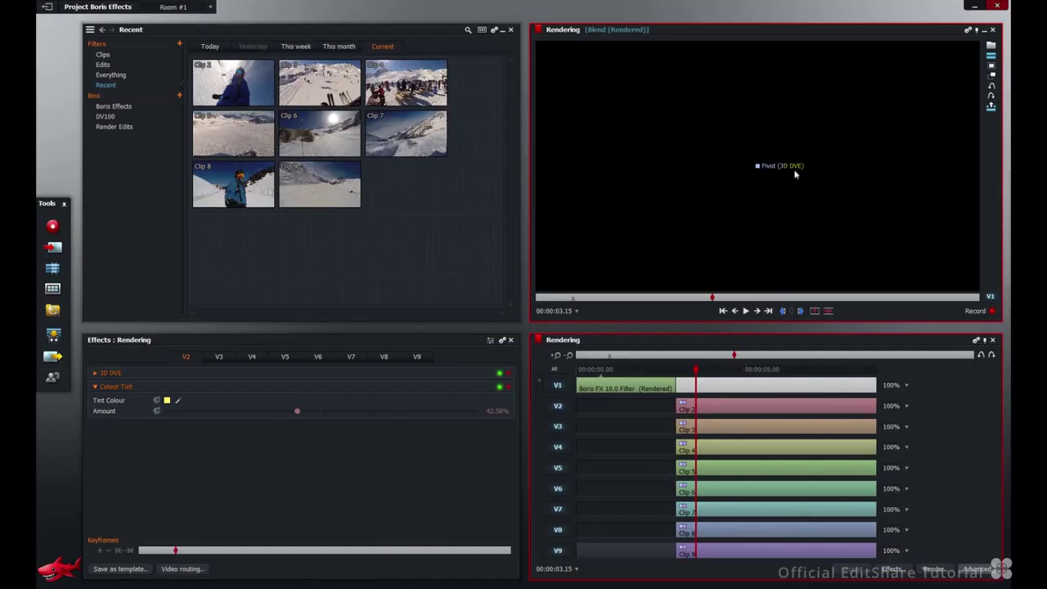
# Step: Move the playhead to 00:00:04.03, then undo and redo the last timeline change
pyautogui.click(714, 370)
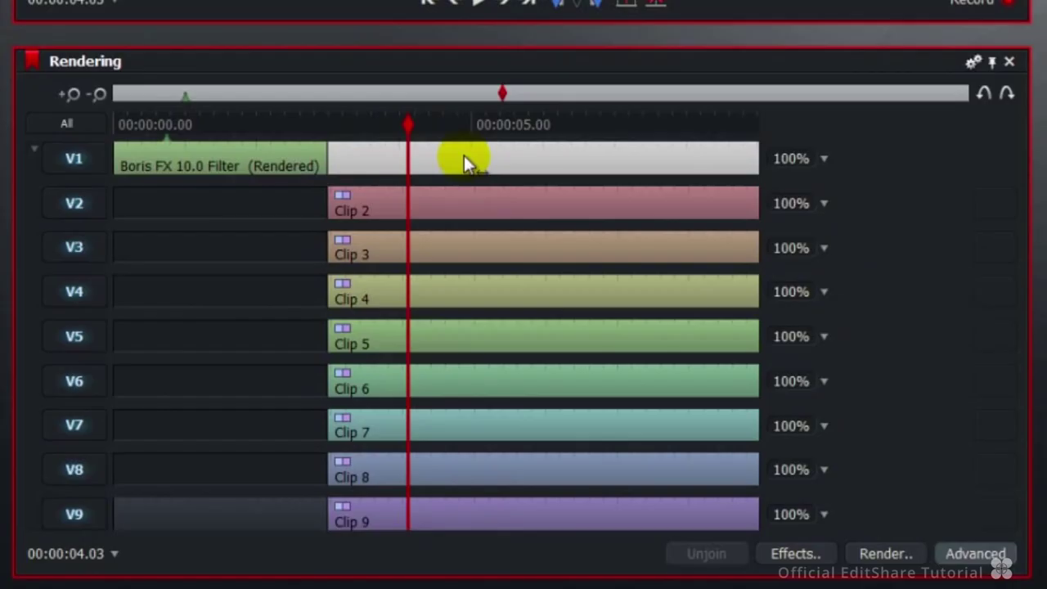
pyautogui.rightClick(464, 156)
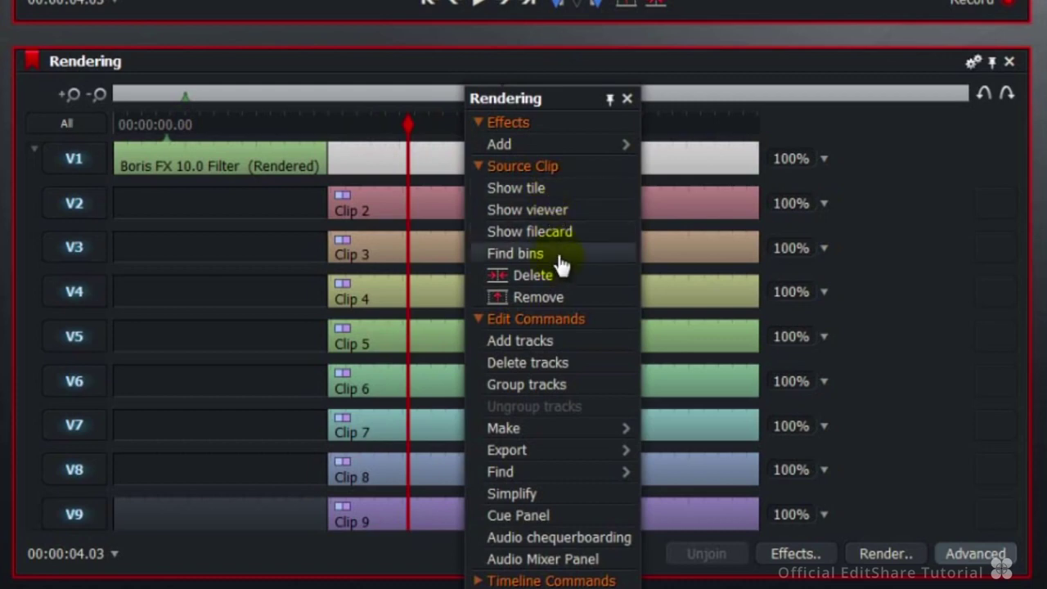
pyautogui.click(679, 61)
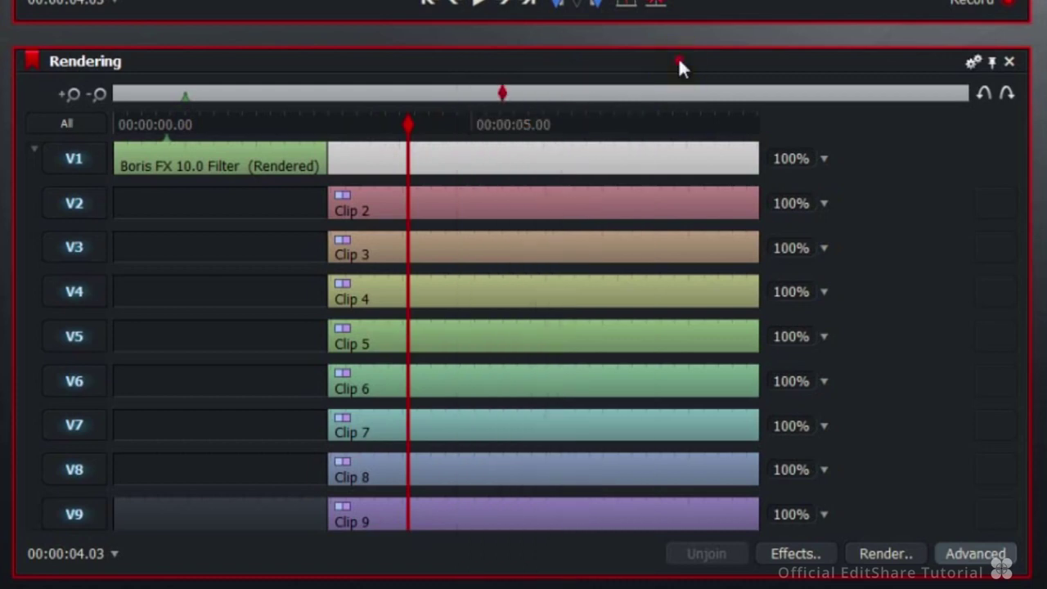
pyautogui.click(984, 98)
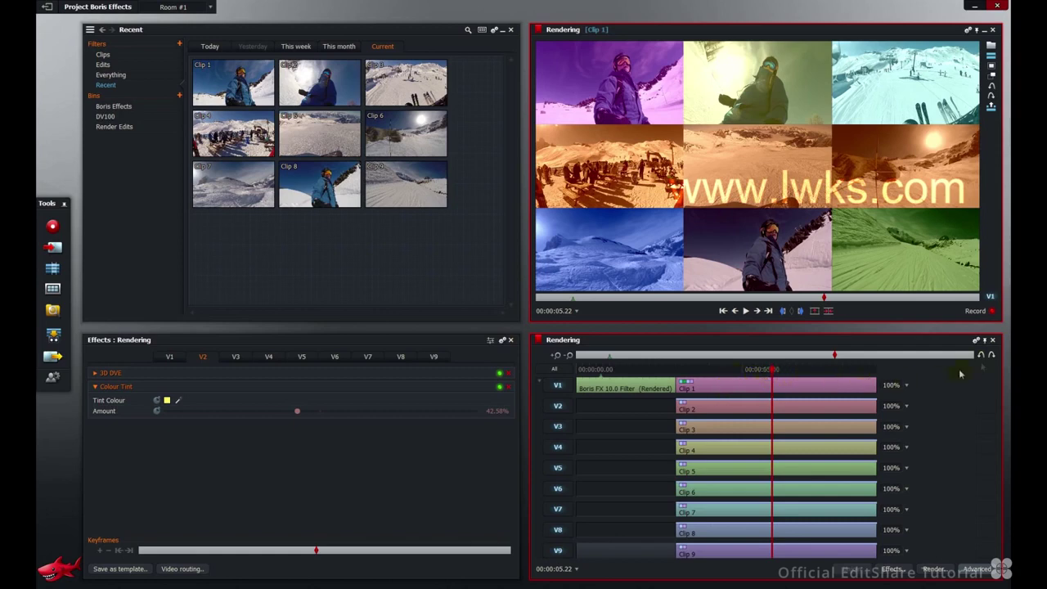
pyautogui.click(992, 358)
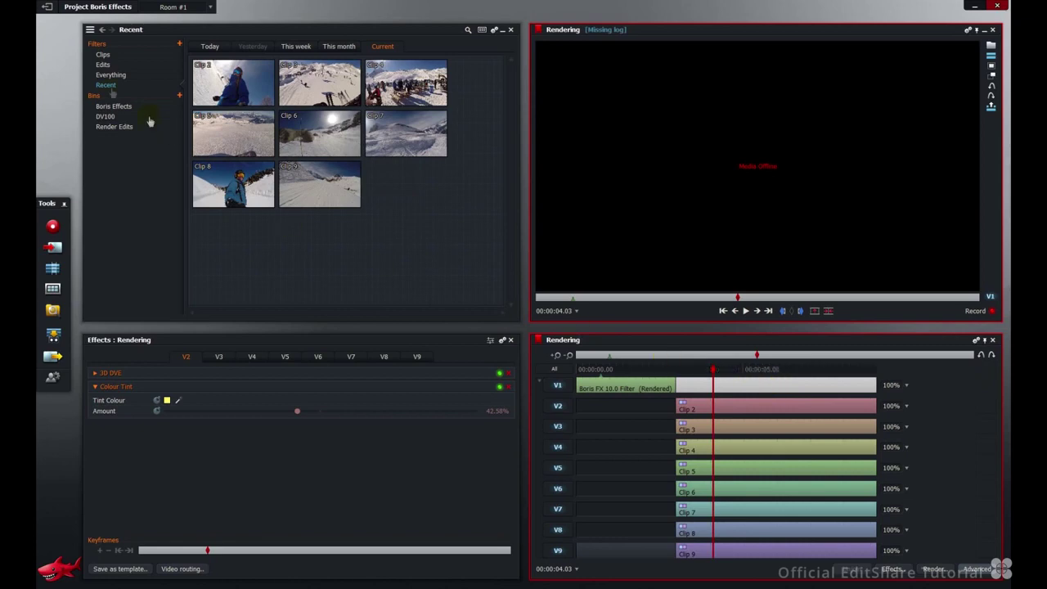
# Step: From the Projects Browser, restore the last Blend (Rendered) backup edit and reopen Room #1
pyautogui.click(46, 9)
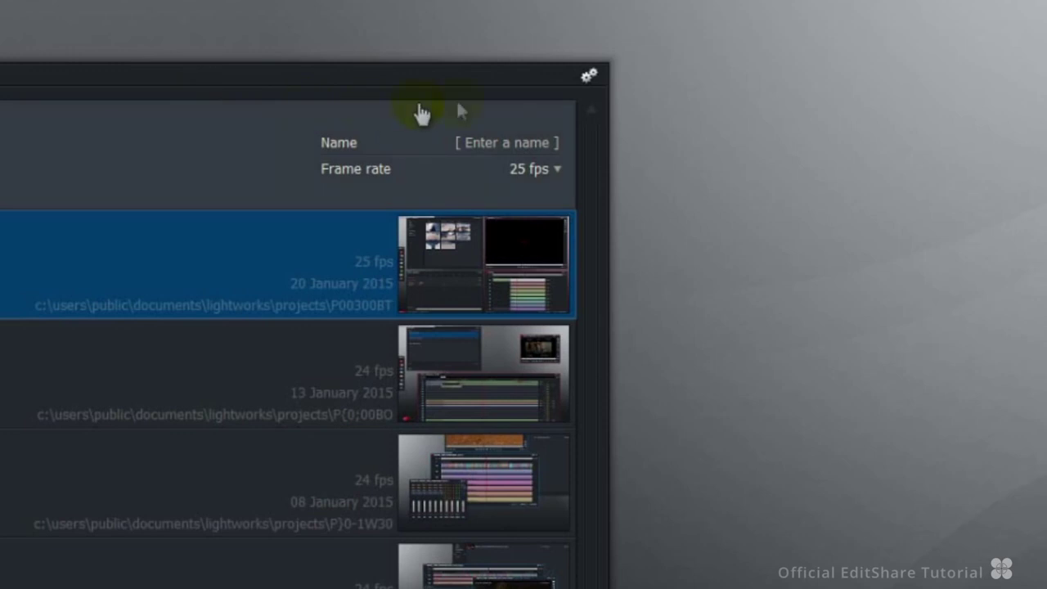
pyautogui.click(587, 78)
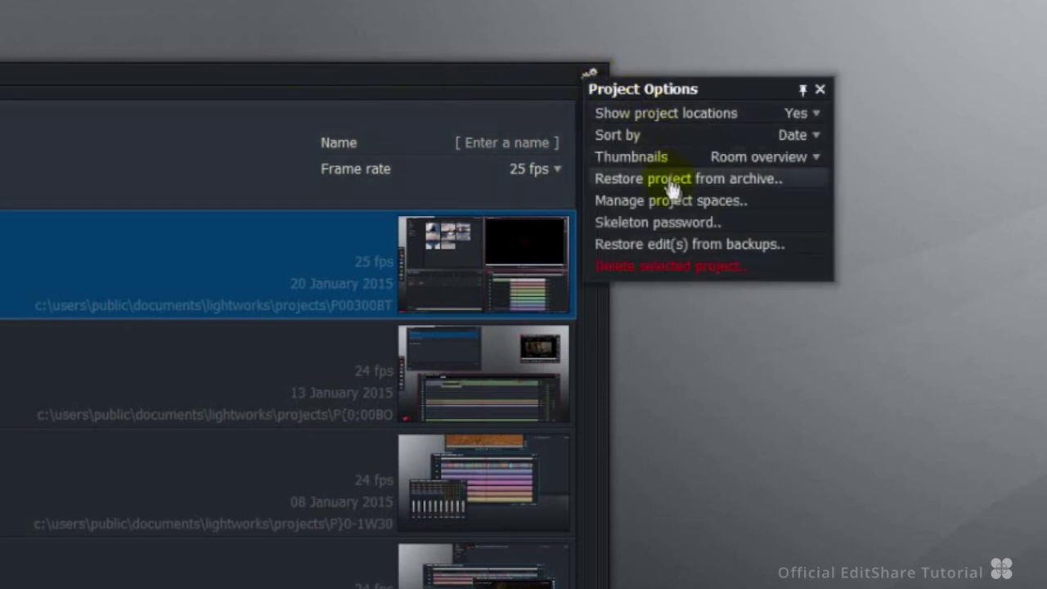
pyautogui.click(680, 249)
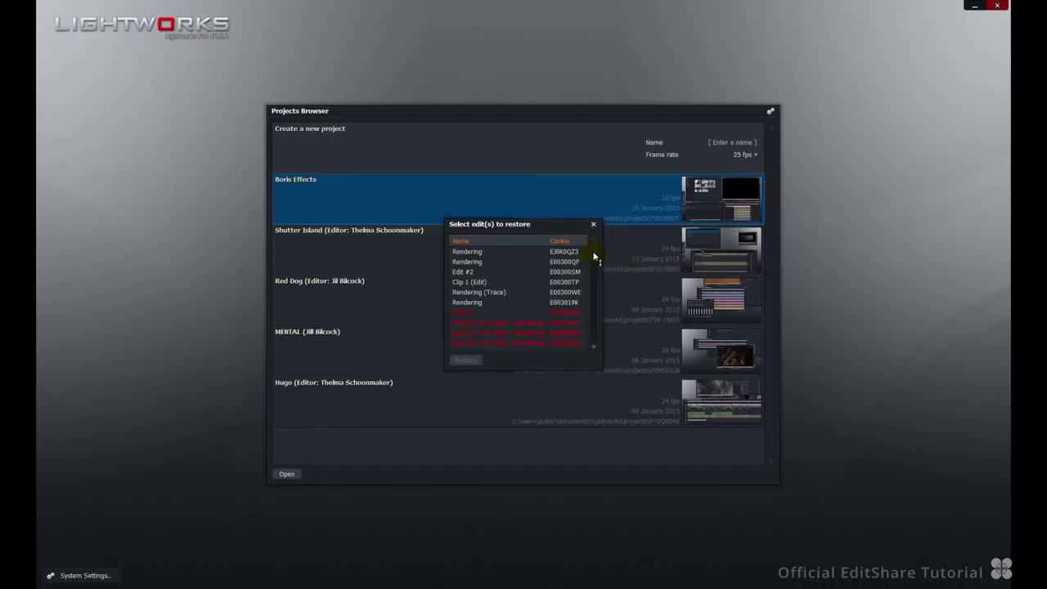
pyautogui.moveTo(594, 256); pyautogui.dragTo(594, 342)
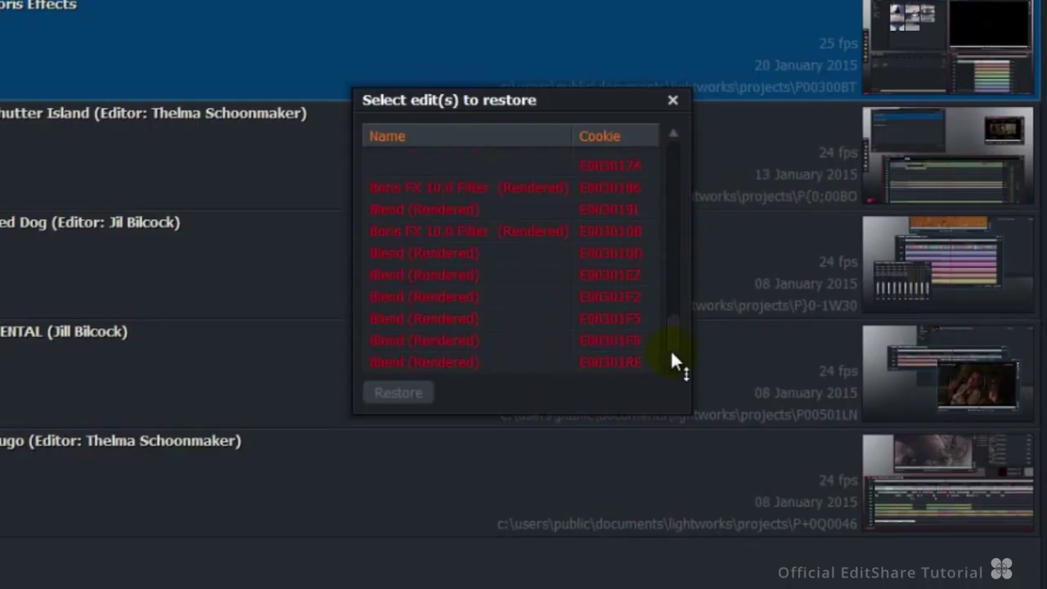
pyautogui.moveTo(669, 347); pyautogui.dragTo(670, 355)
pyautogui.click(416, 365)
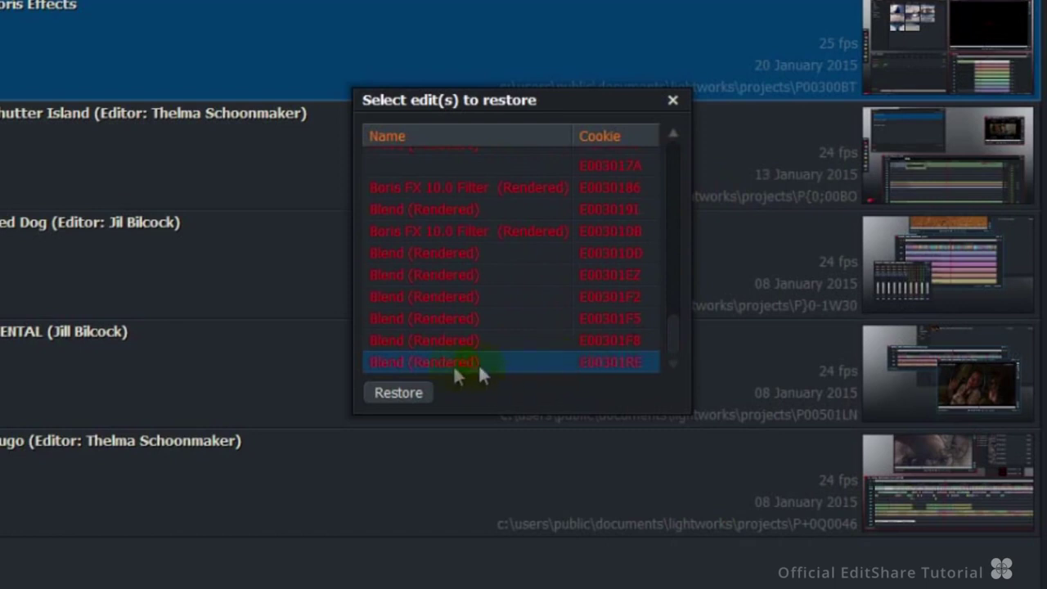
pyautogui.click(419, 393)
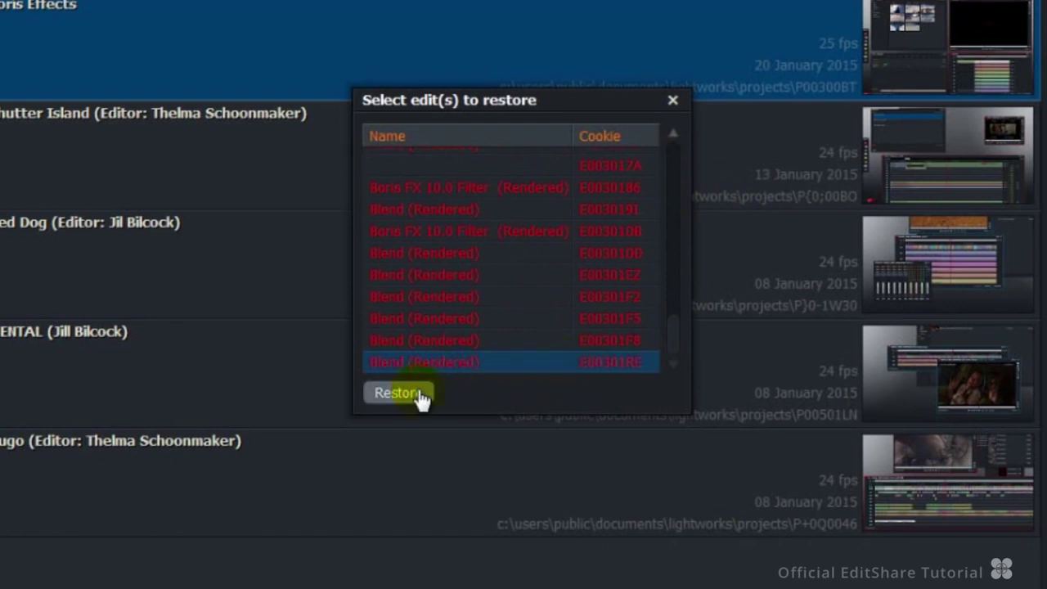
pyautogui.click(615, 306)
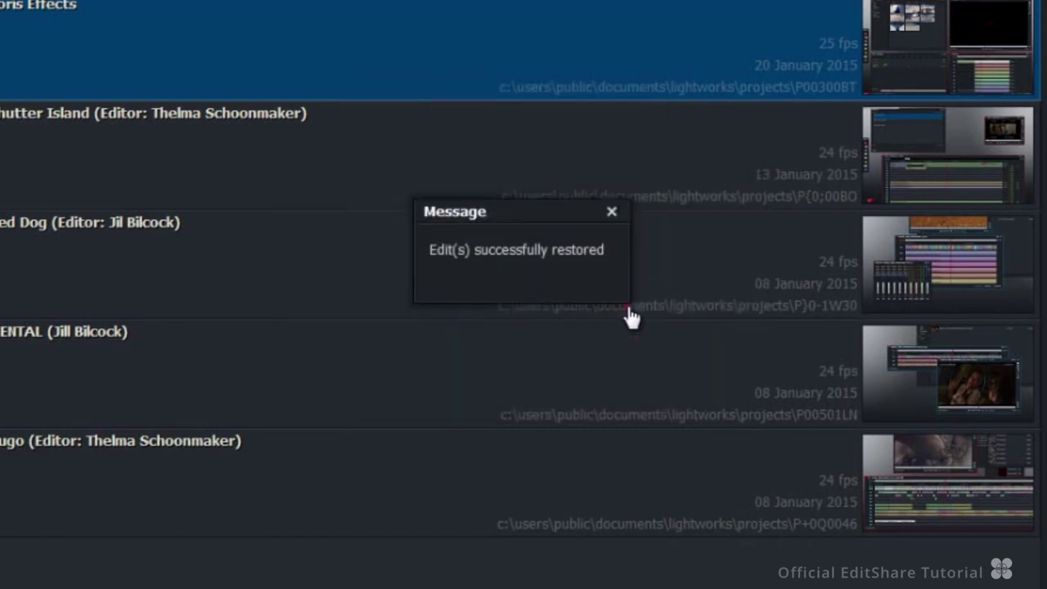
pyautogui.click(611, 211)
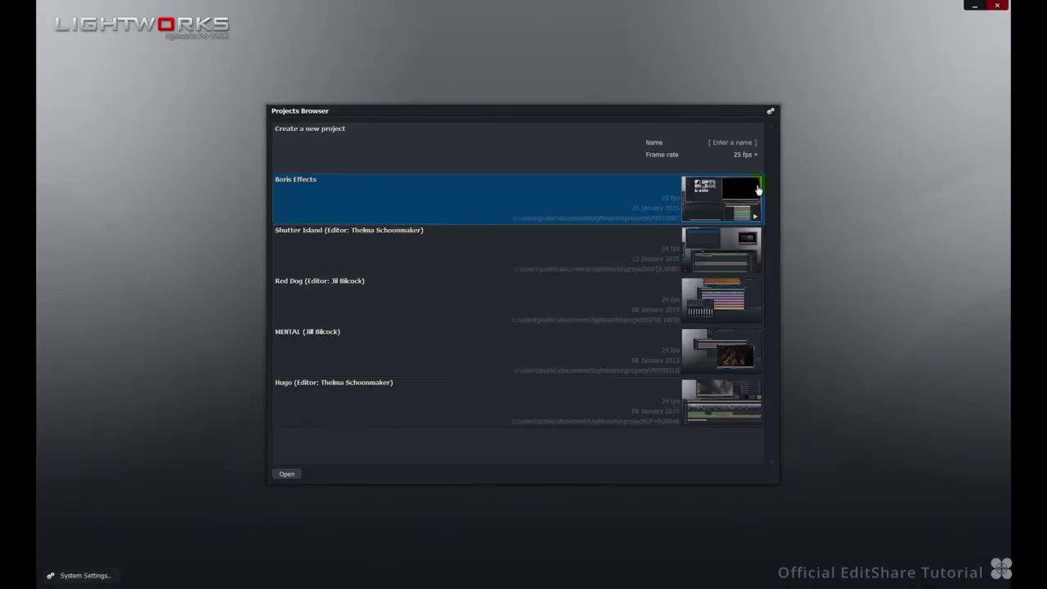
pyautogui.moveTo(757, 190)
pyautogui.click(867, 200)
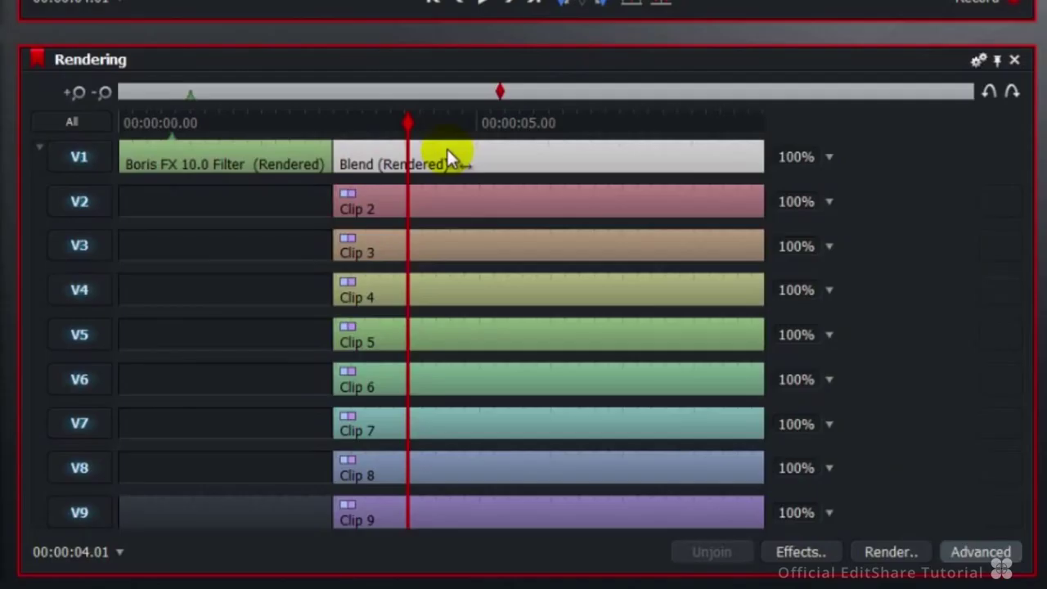
# Step: Reconfigure the offline Blend (Rendered) section on V1 back into Clip 1
pyautogui.rightClick(515, 161)
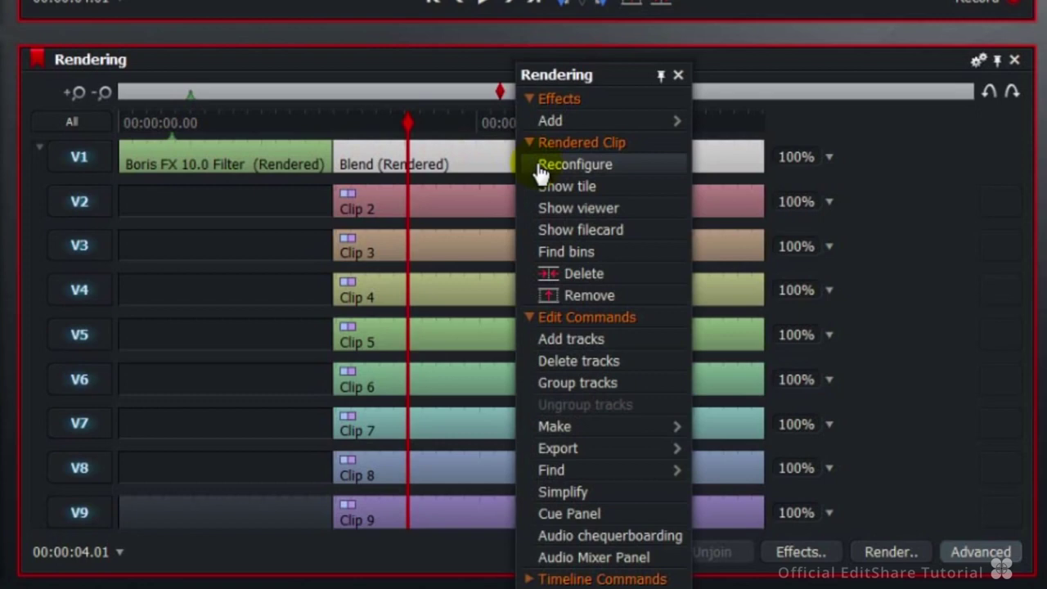
pyautogui.click(540, 167)
pyautogui.click(540, 167)
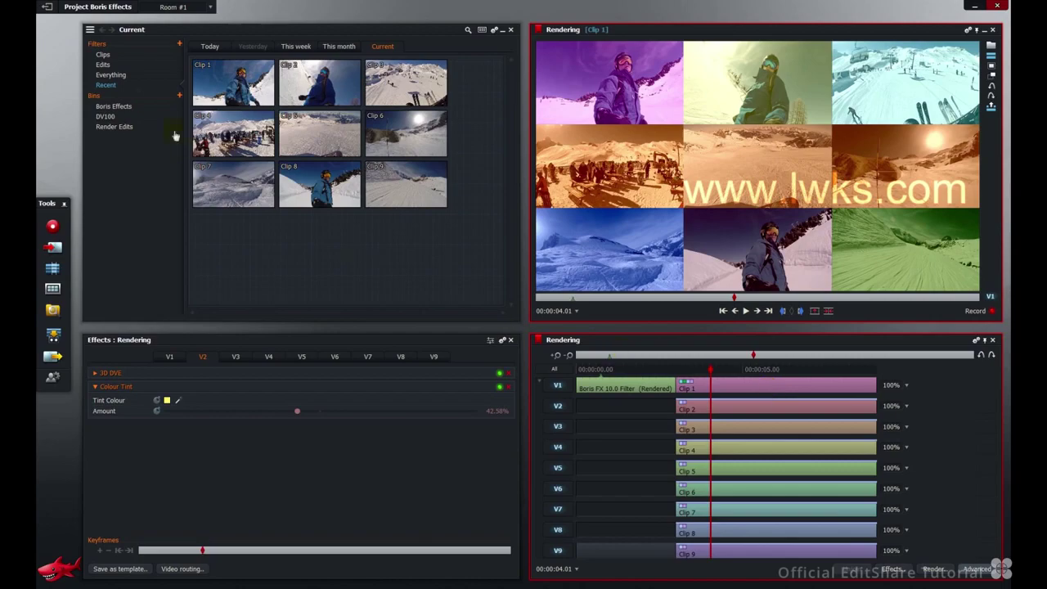
pyautogui.click(102, 54)
# Step: Delete the media files of all 12 rendered clips, then reconfigure V1's Boris FX section into Clip 1
pyautogui.click(335, 48)
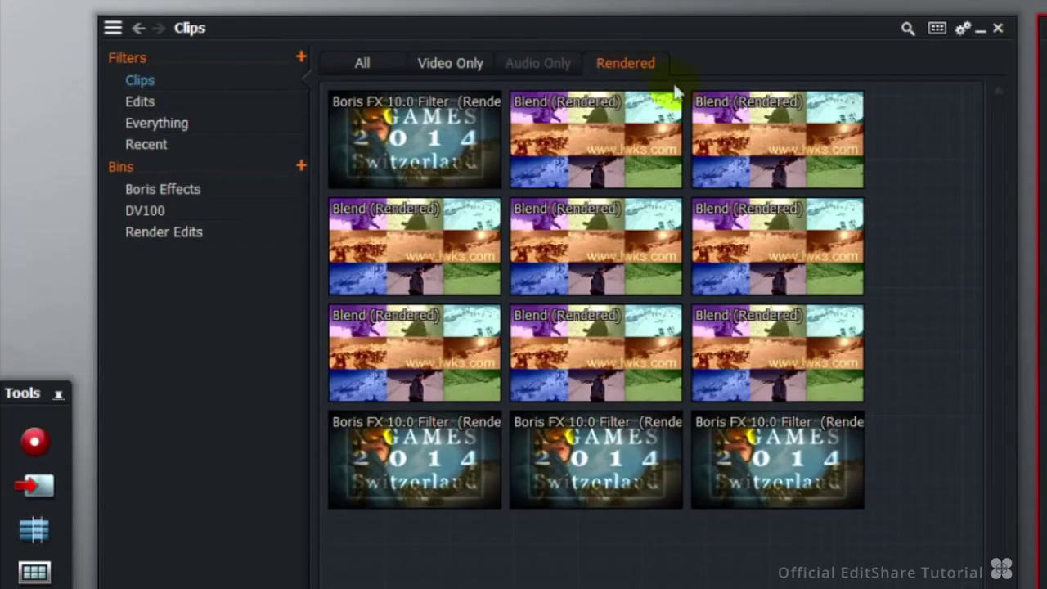
pyautogui.moveTo(929, 160); pyautogui.dragTo(409, 441)
pyautogui.rightClick(624, 251)
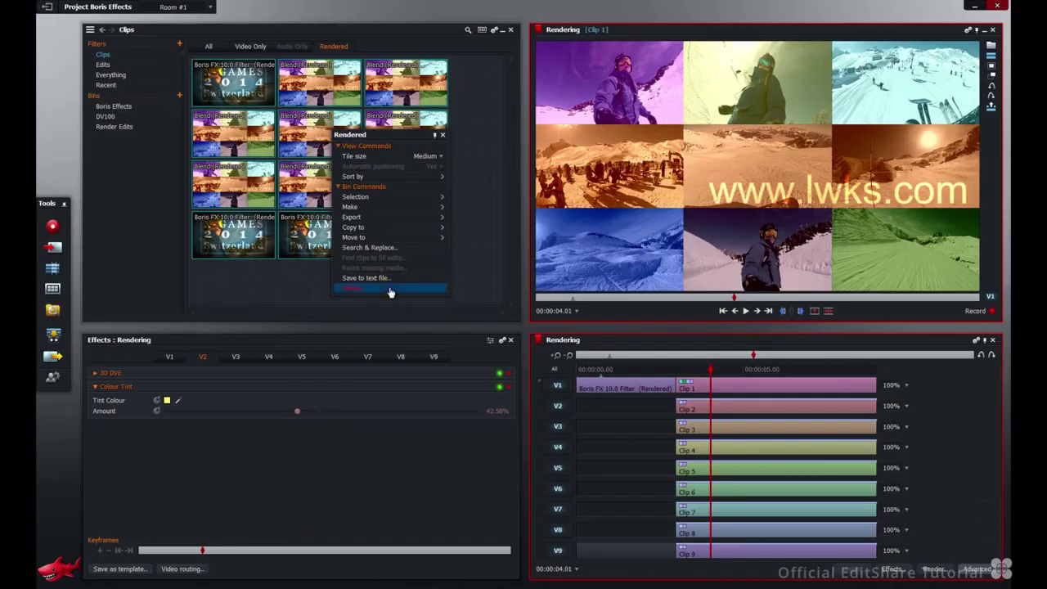
pyautogui.click(390, 290)
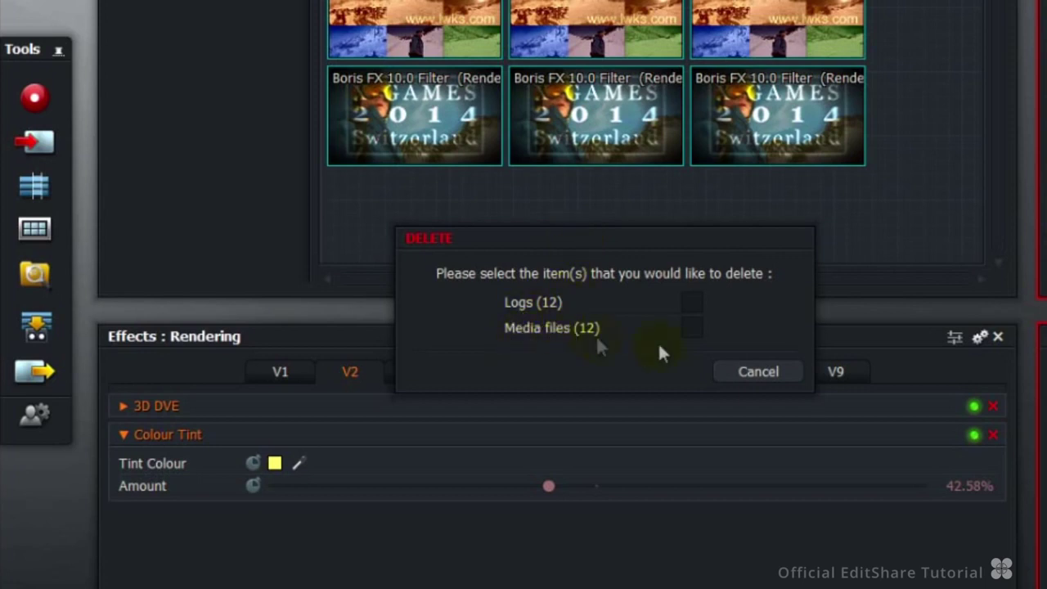
pyautogui.click(692, 327)
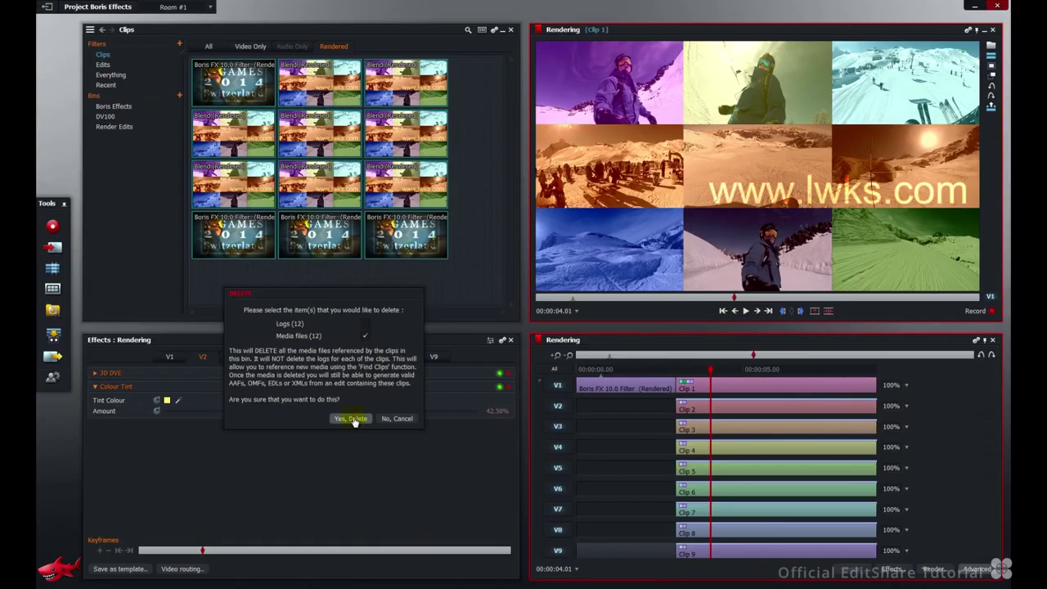
pyautogui.click(352, 419)
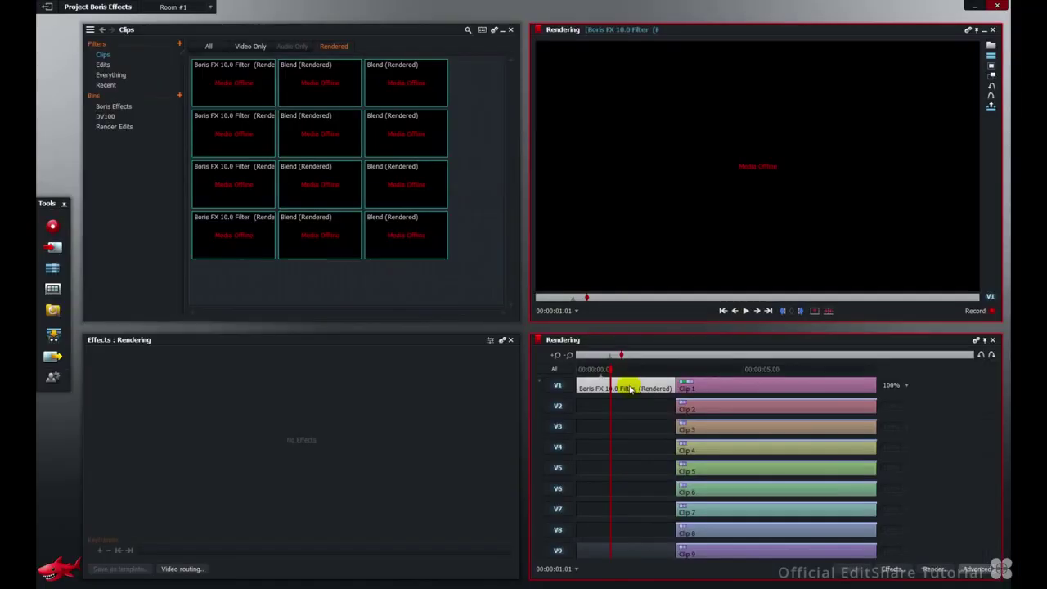
pyautogui.rightClick(631, 387)
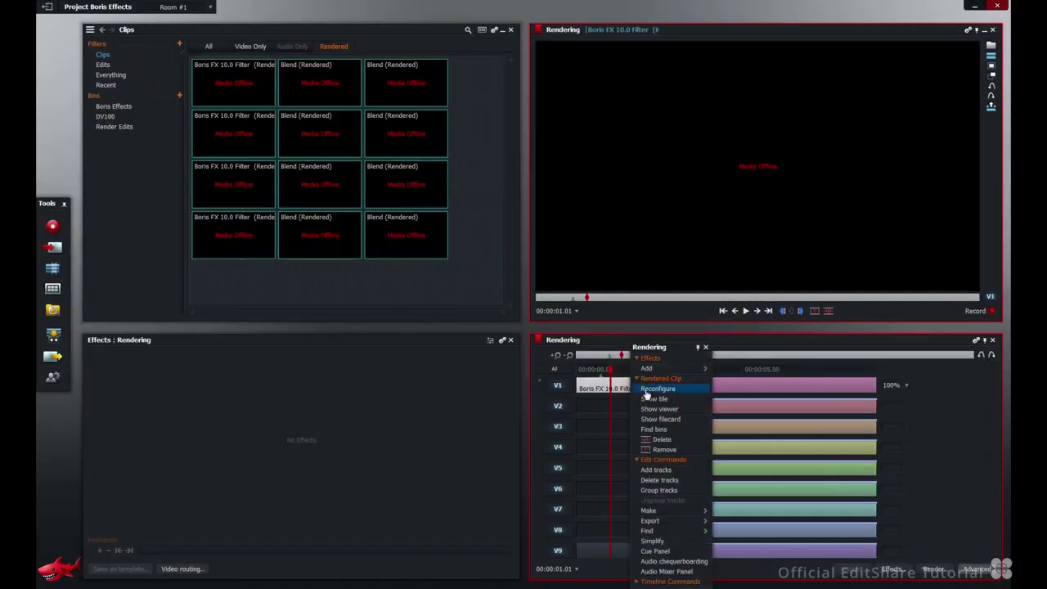
pyautogui.click(646, 391)
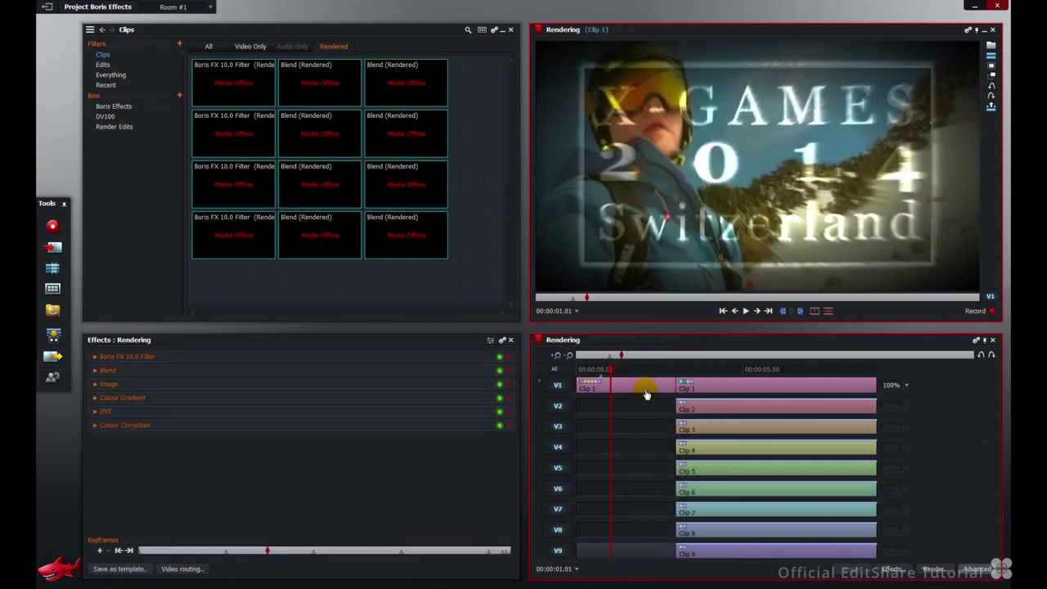